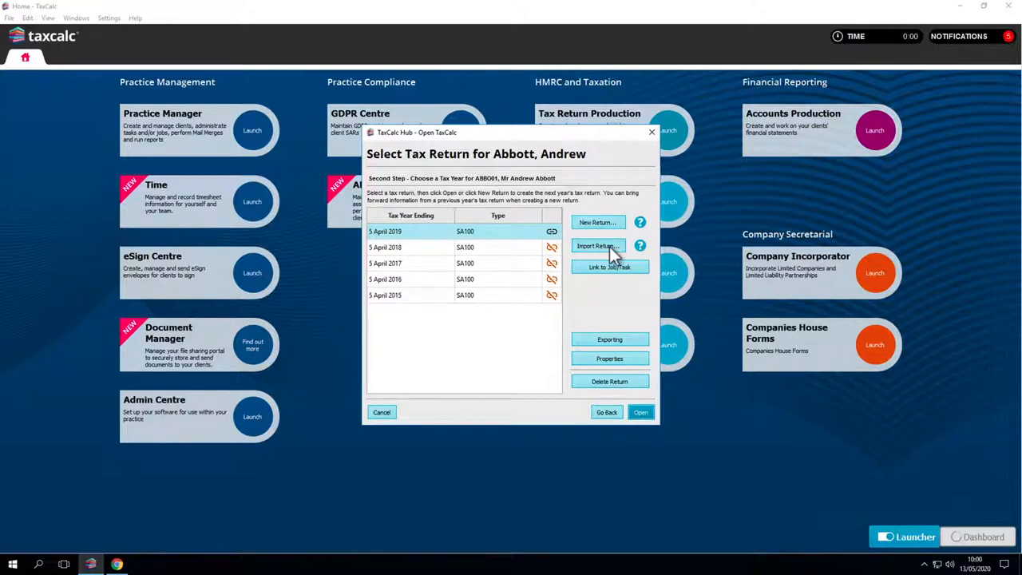
- Create an SA100 return for the year ending 5 April 2020 with last year's data brought forward, and open it in SimpleStep mode
click(610, 222)
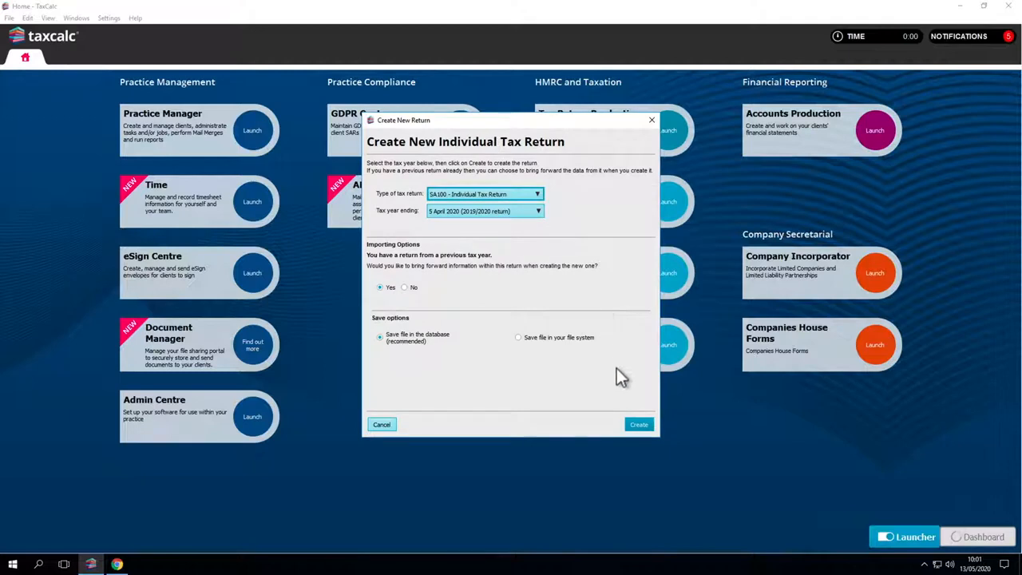
click(633, 426)
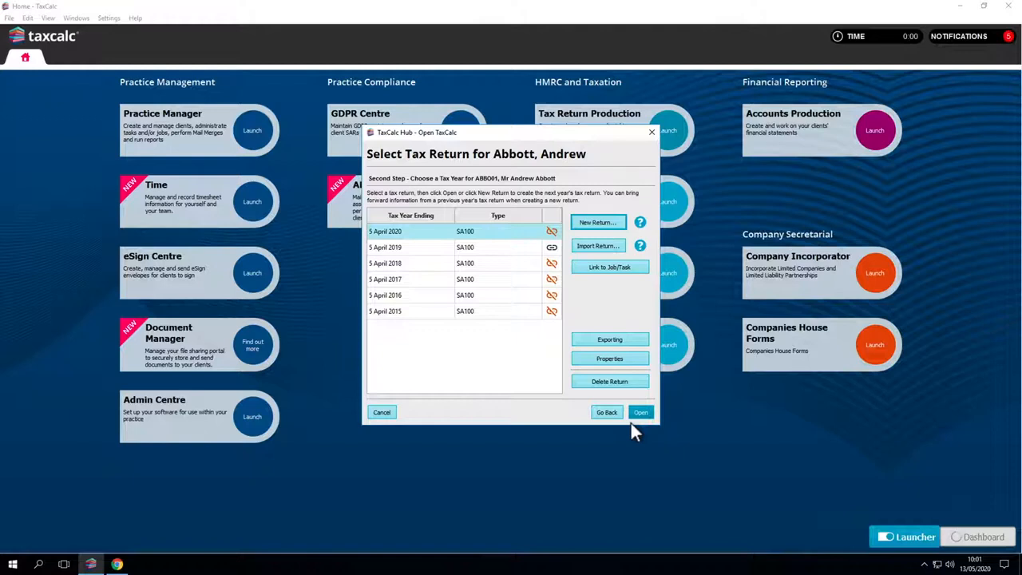
click(640, 413)
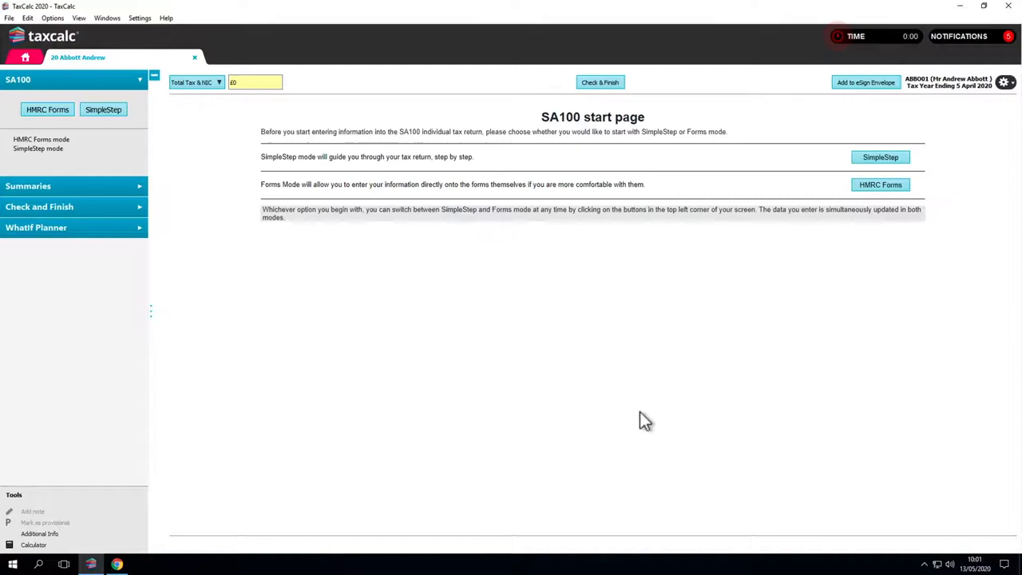
click(876, 160)
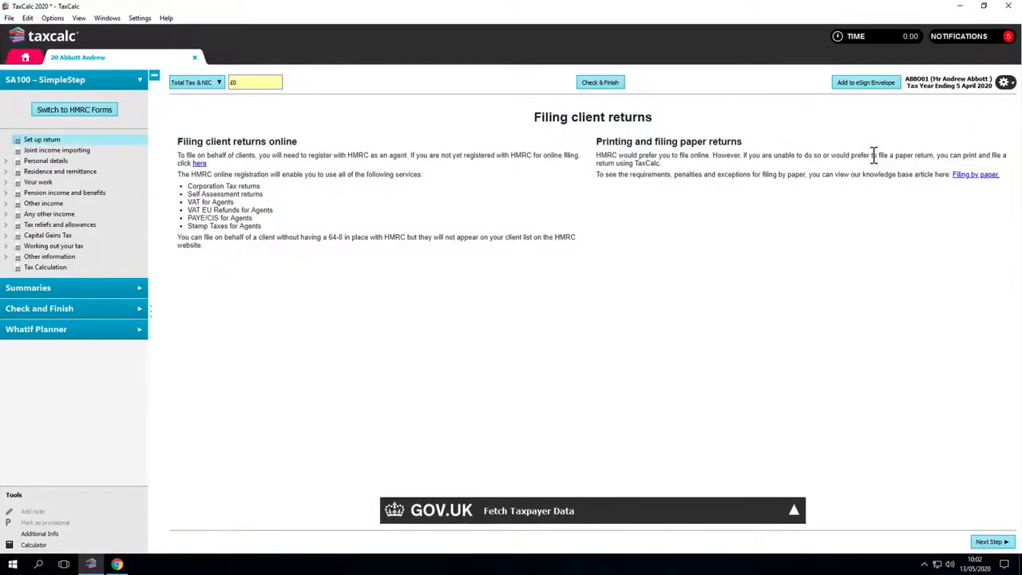
- Examine the HMRC authorisation request for fetching taxpayer data without authorising, and the browser article on what the Self Assessment APIs provide
mouse_move(796, 512)
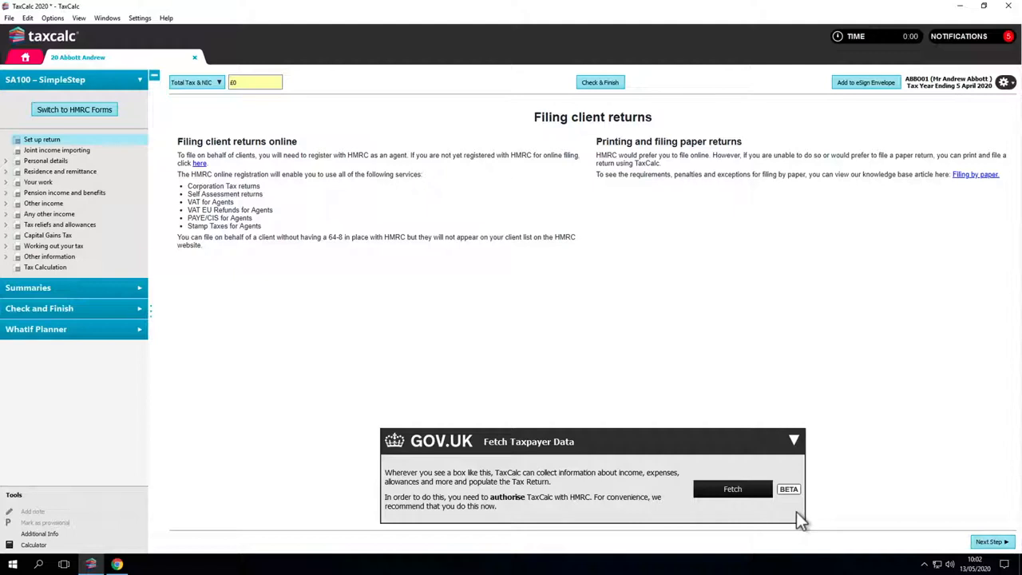
click(751, 491)
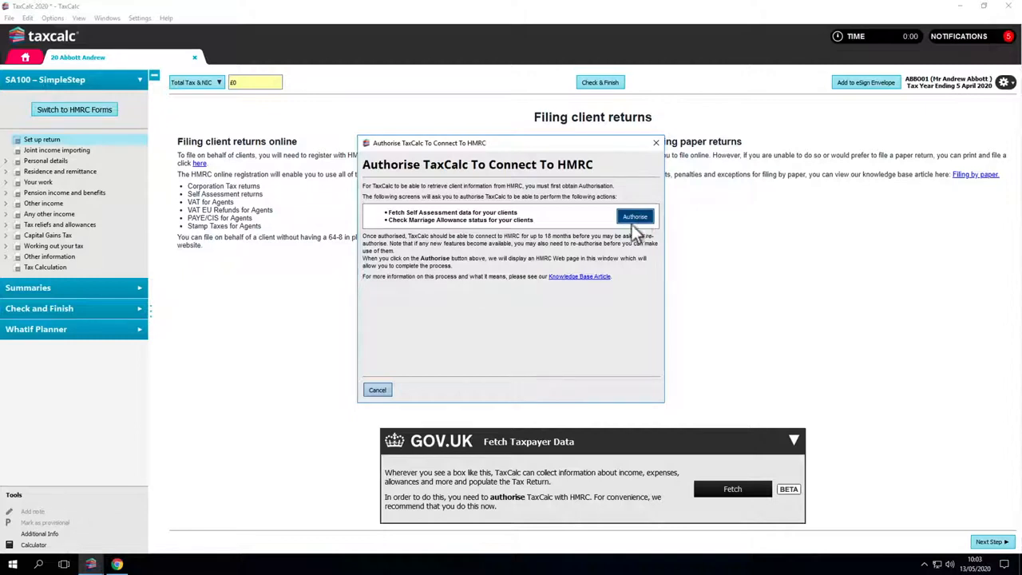
click(384, 391)
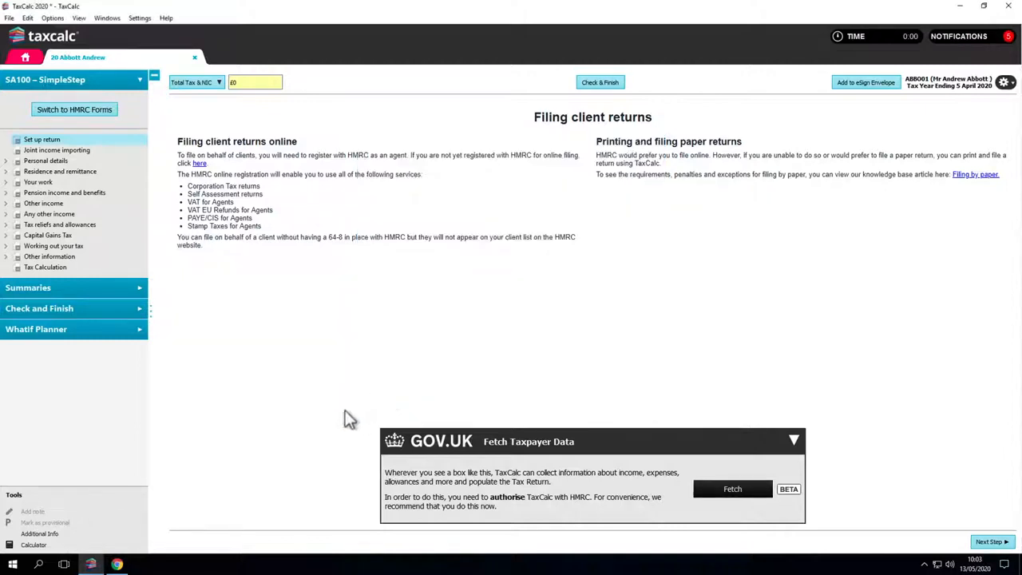
click(118, 564)
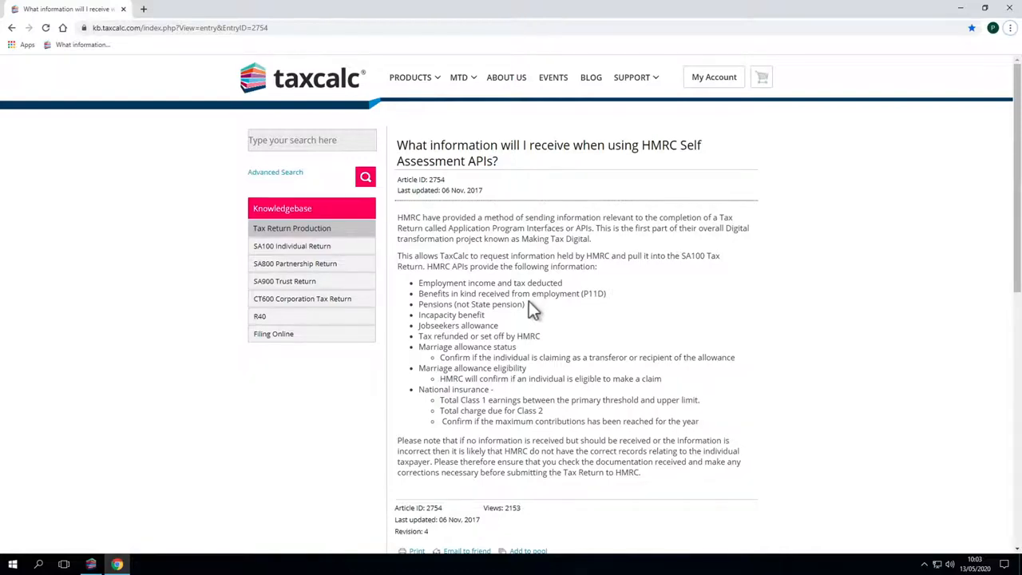
click(91, 564)
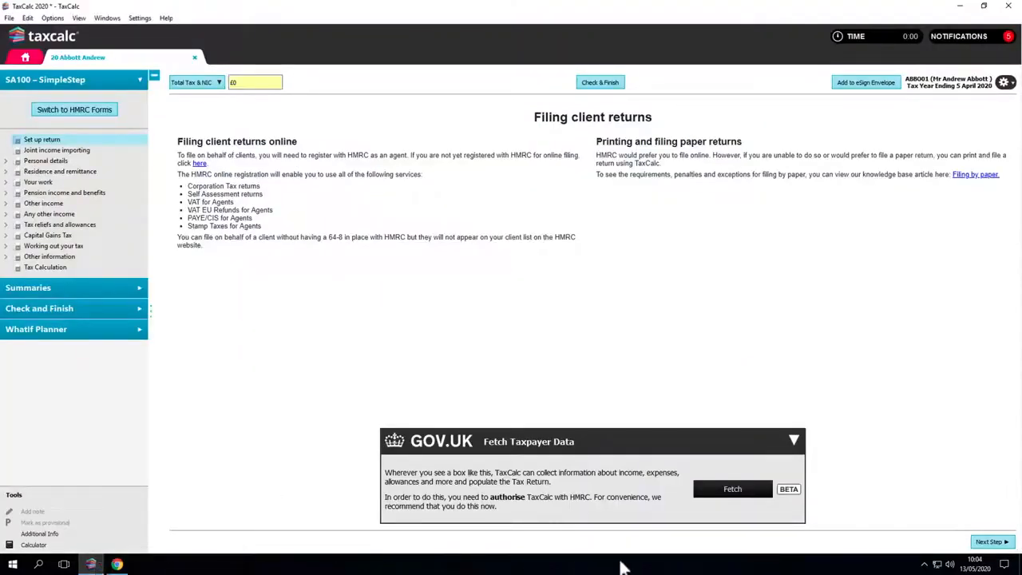
- Advance through the set-up, joint income importing, personal details, address and tax return pages, keeping the brought-forward entries
click(986, 543)
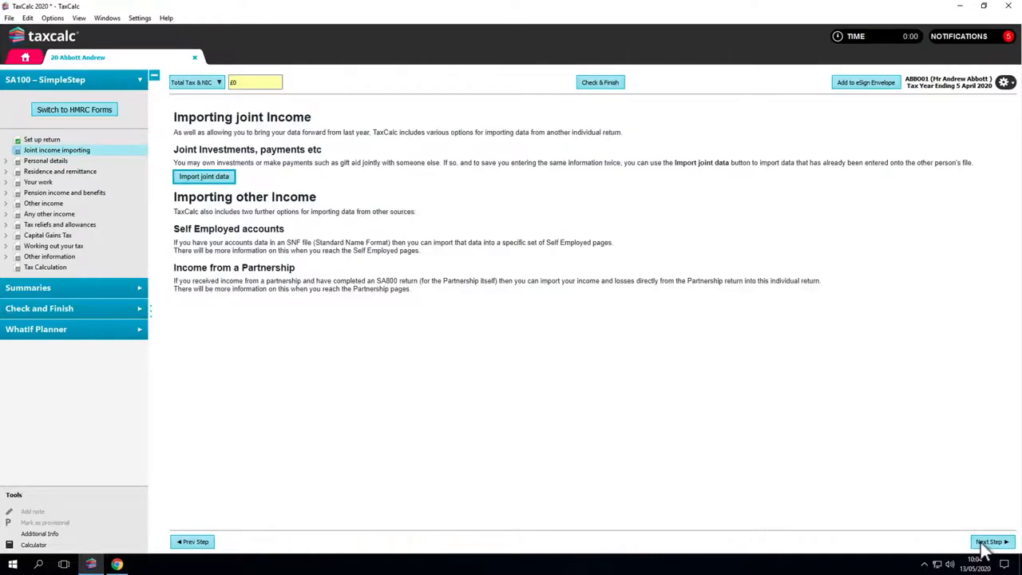
click(987, 542)
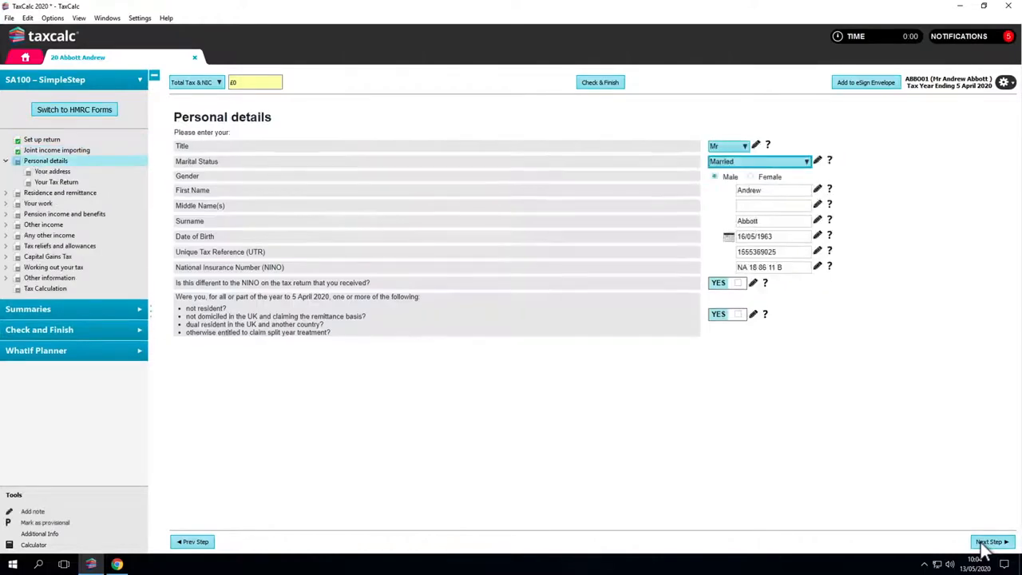
click(987, 542)
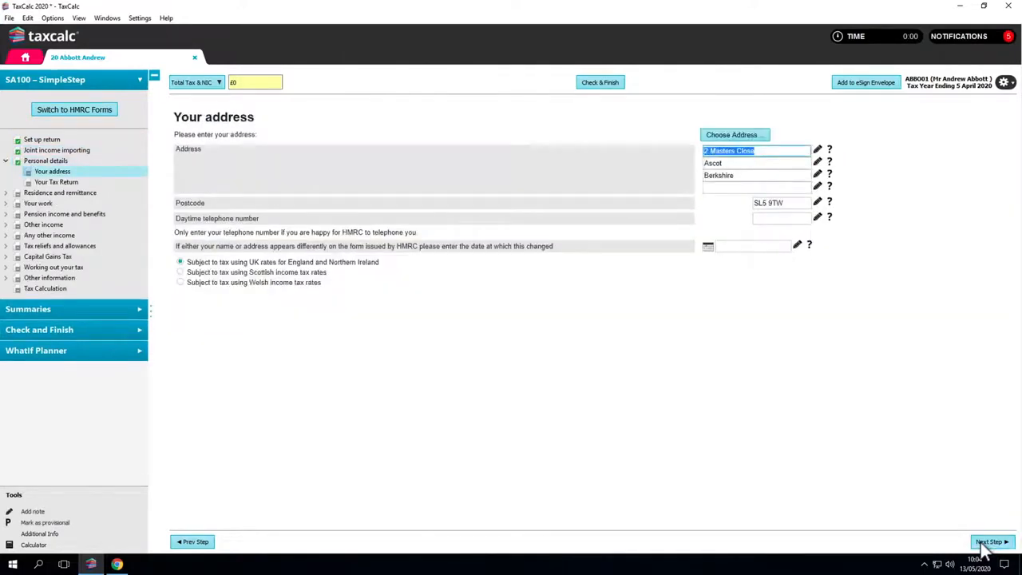
click(987, 542)
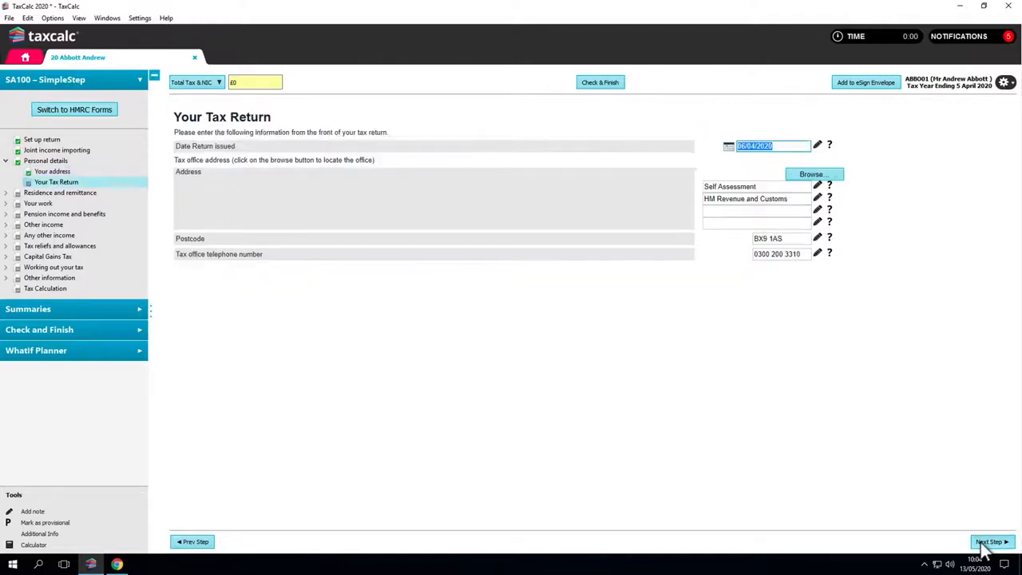
click(987, 543)
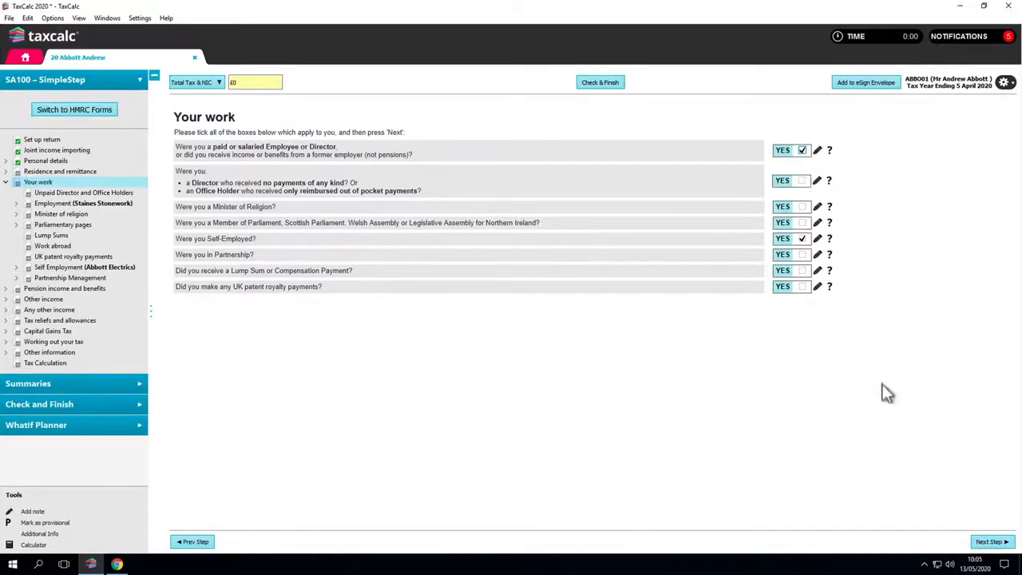
- Keep the work selections and employer details, and enter pay of 30000 and tax paid of 2000 for Staines Stonework
click(990, 542)
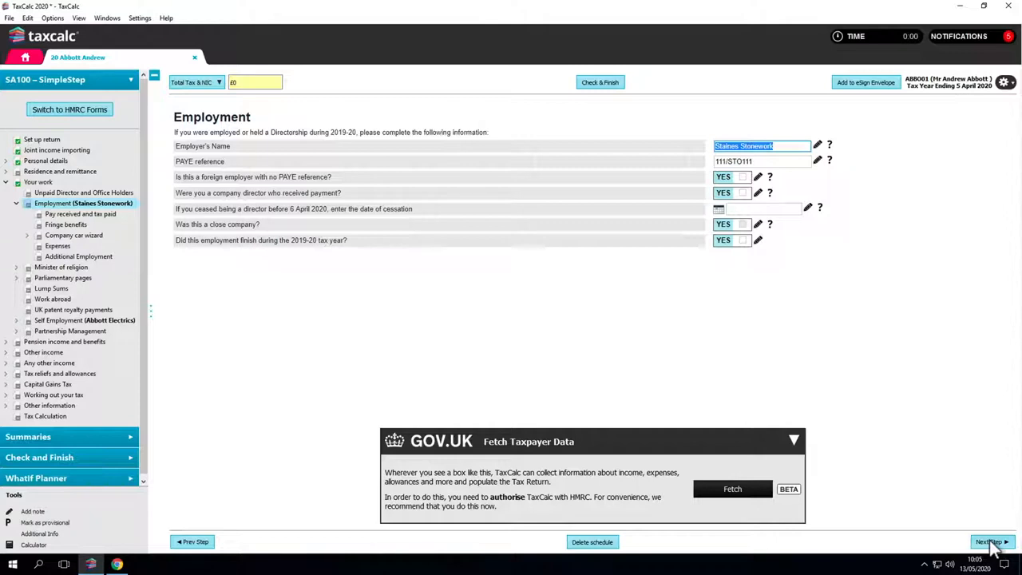
click(990, 542)
text(30000)
click(798, 218)
text(2000)
click(991, 543)
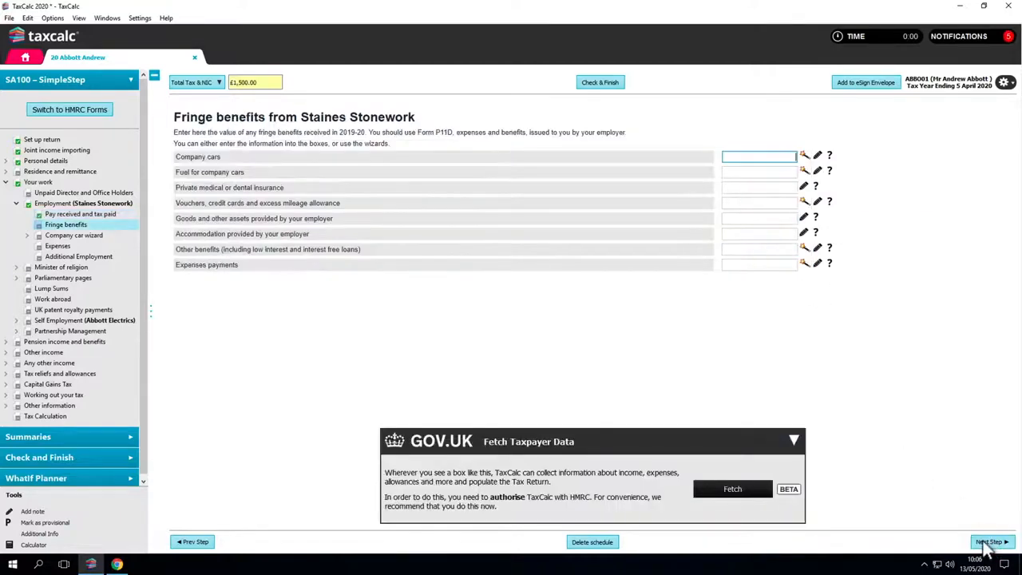
- Advance past the fringe benefits, company car wizard, expenses and additional employment pages without adding entries
click(990, 542)
click(991, 542)
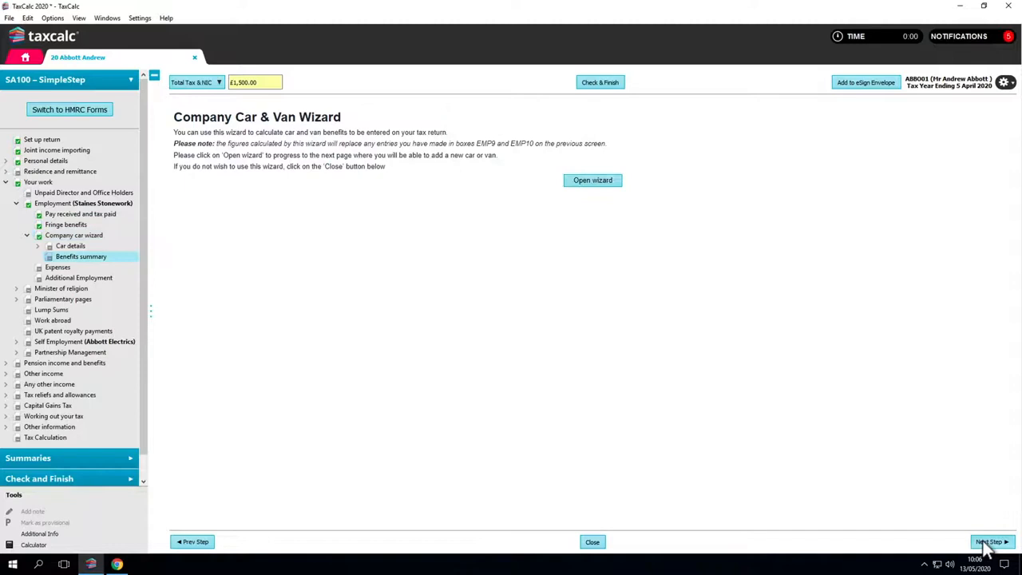
click(990, 542)
click(990, 542)
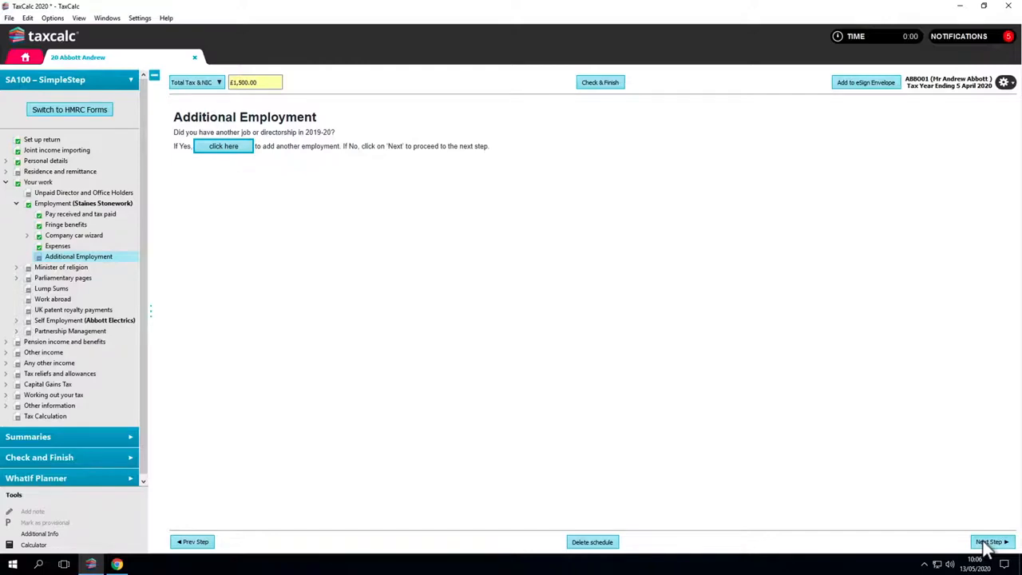
click(991, 542)
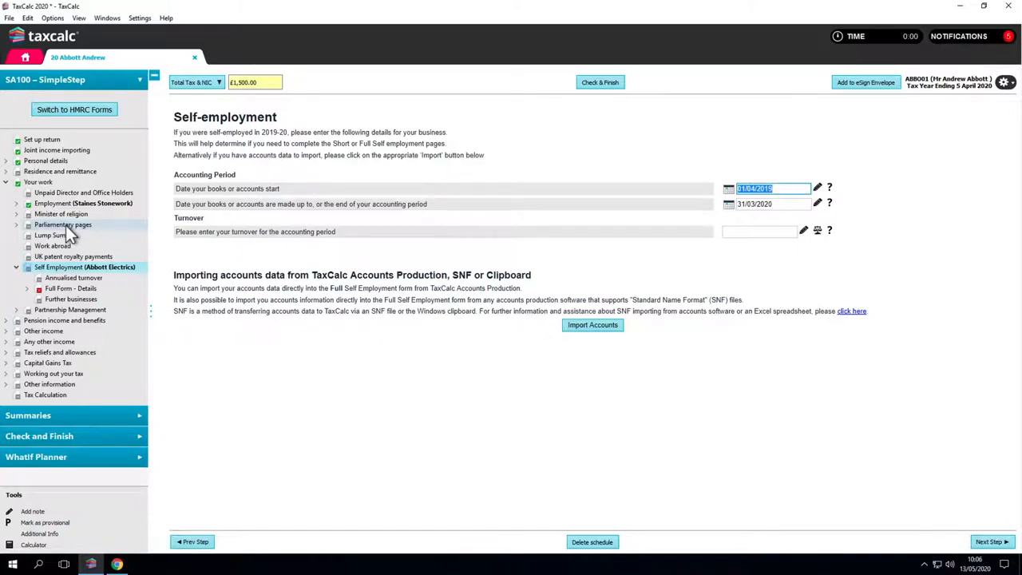
- Import the Abbott Electrics self-employment figures from Accounts Production, overwriting the existing values
click(592, 325)
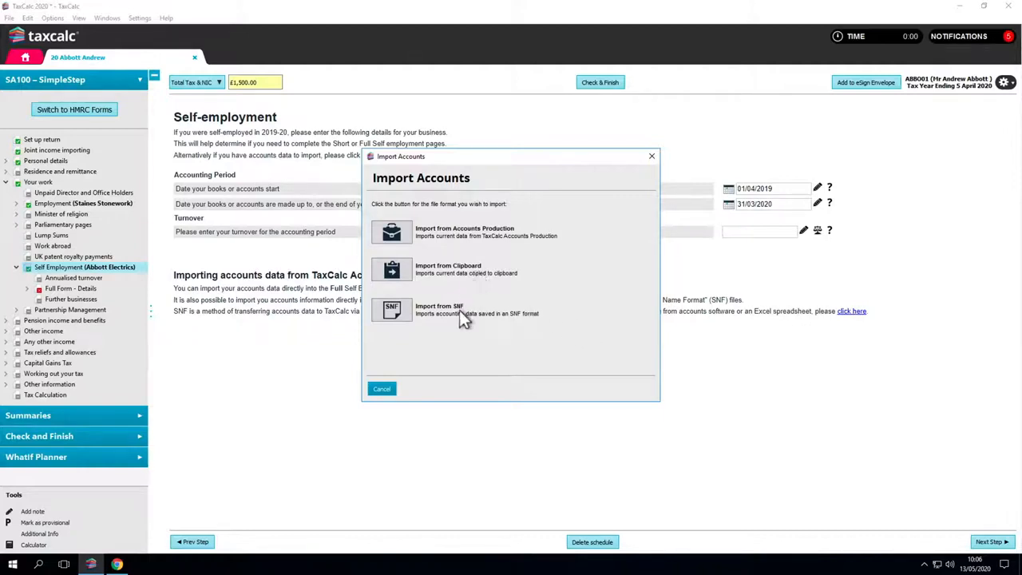
click(405, 234)
click(428, 256)
click(638, 380)
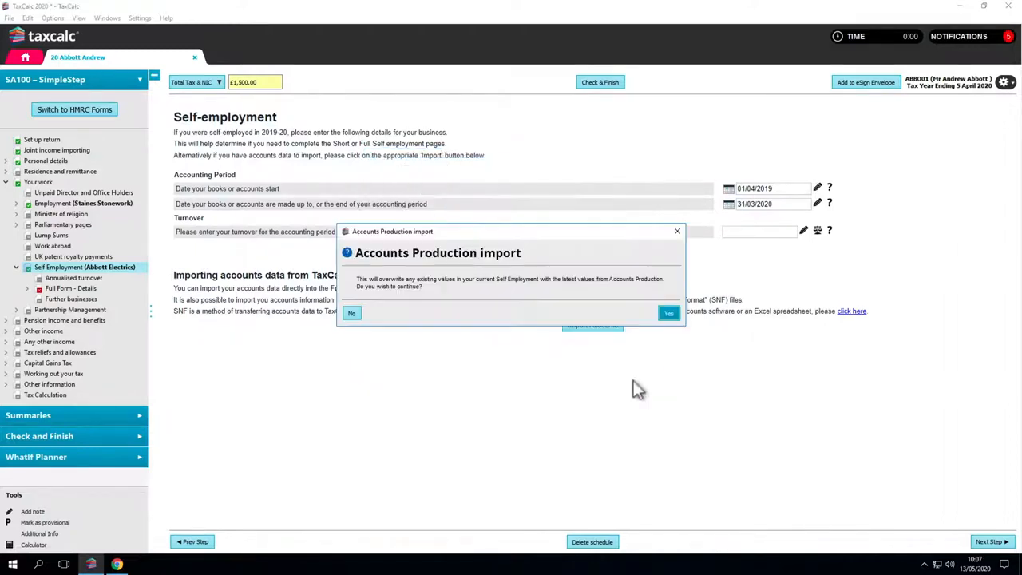
click(674, 314)
click(652, 311)
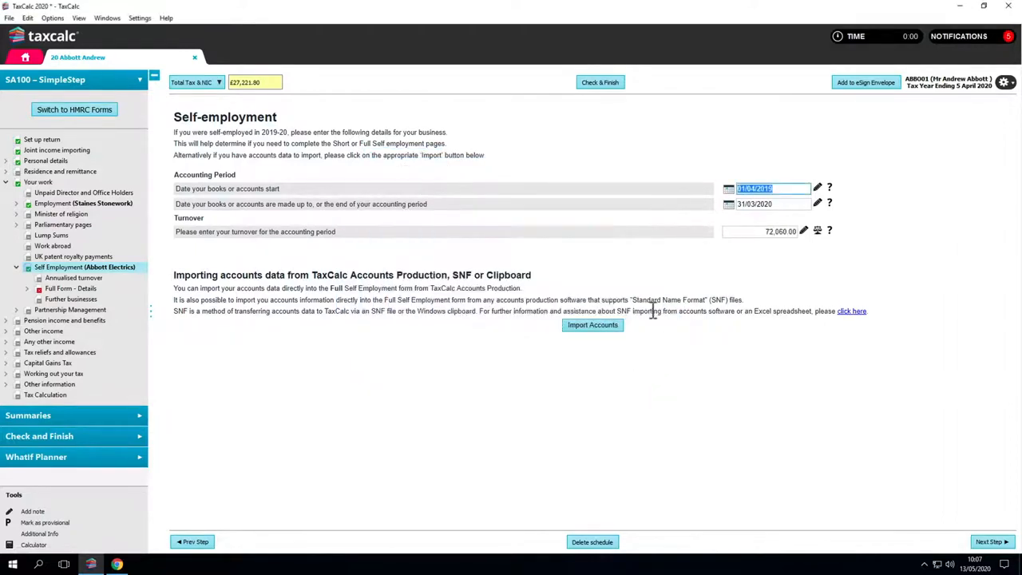
- View the full self-employment page in HMRC Forms mode and return to SimpleStep mode
click(93, 116)
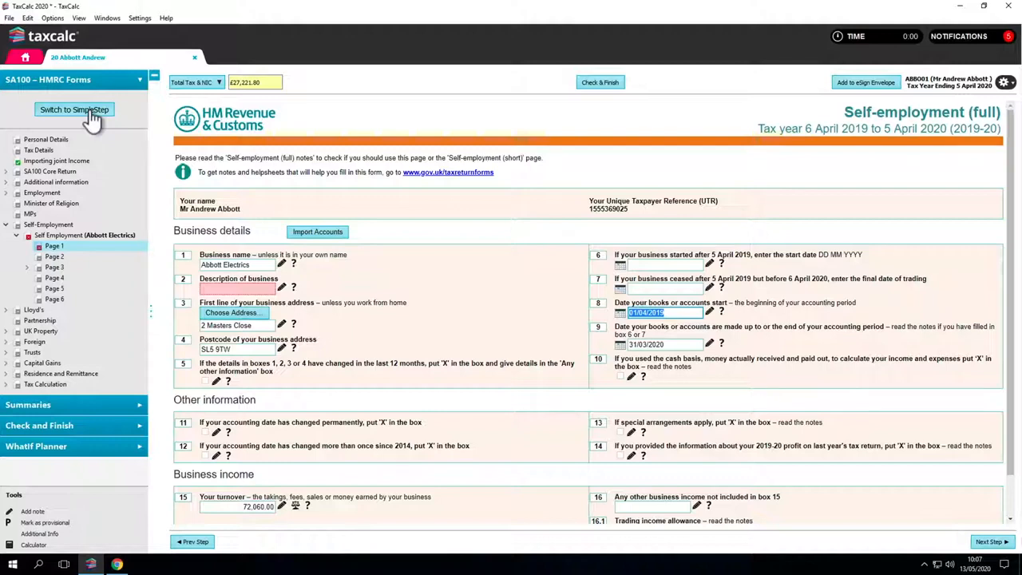
scroll(470, 238, down, 2)
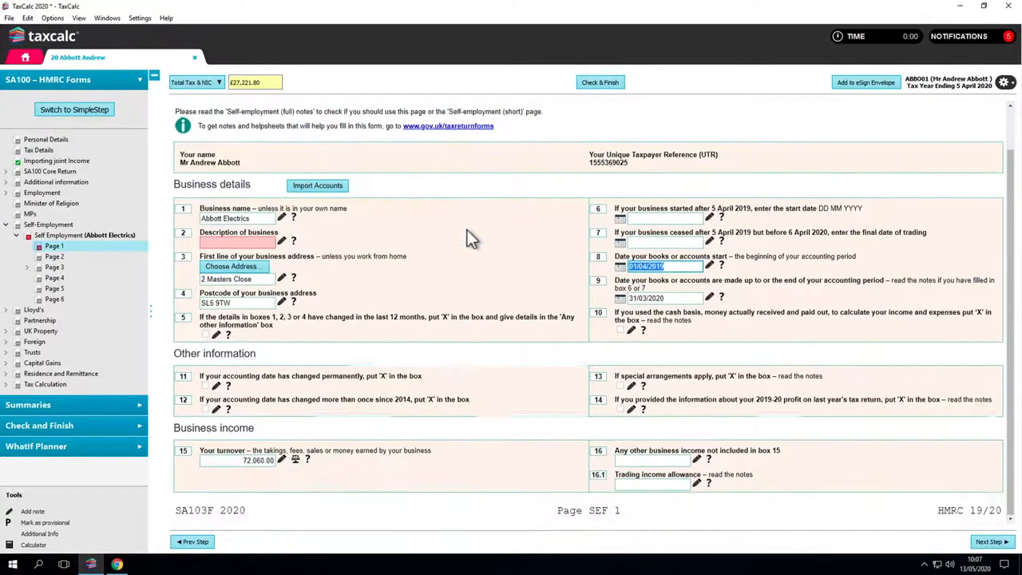
scroll(470, 238, up, 1)
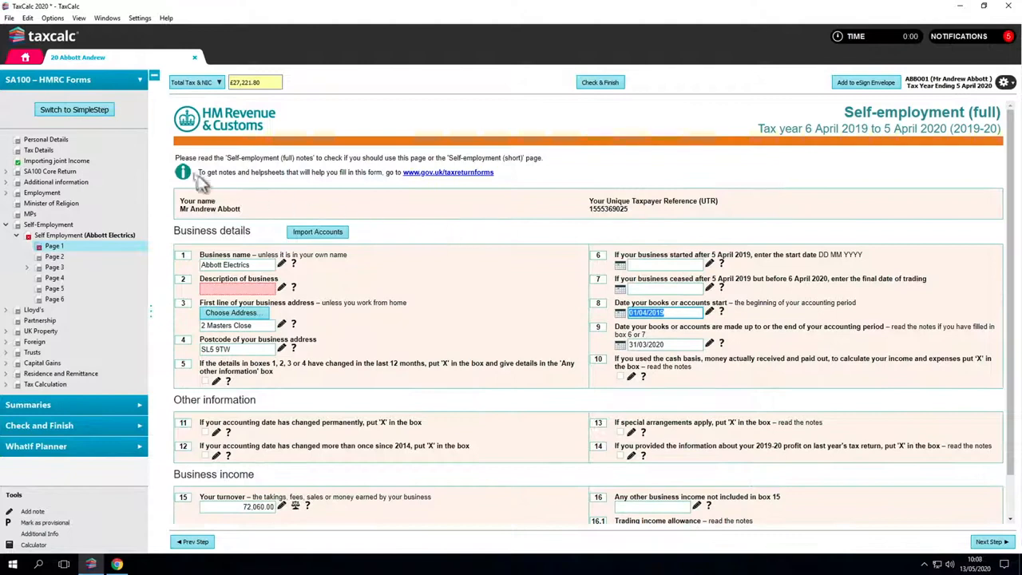
click(79, 112)
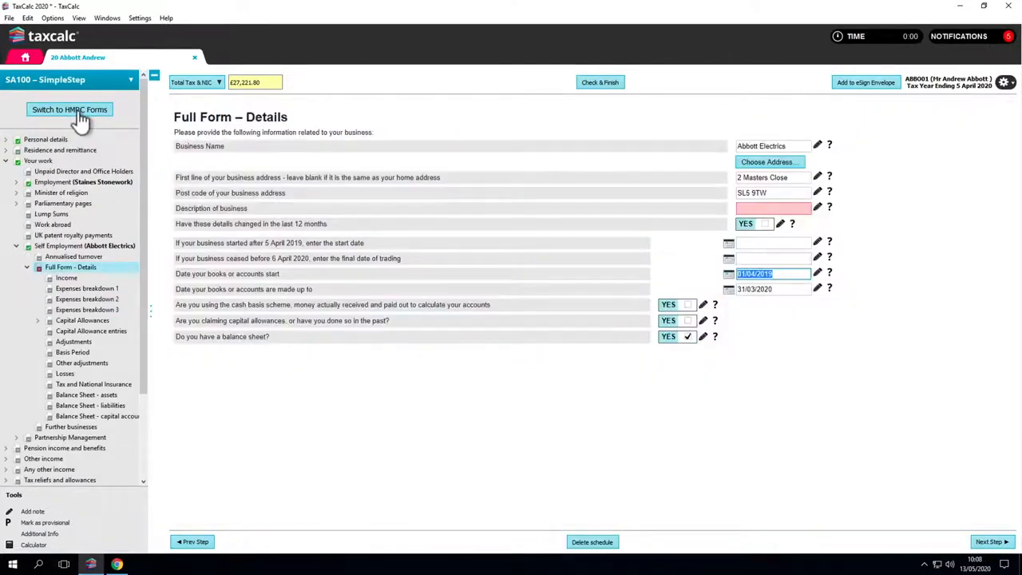
- In the other income section, add a taxed UK interest entry described as Savings, with its account number and 36 received after tax
click(46, 460)
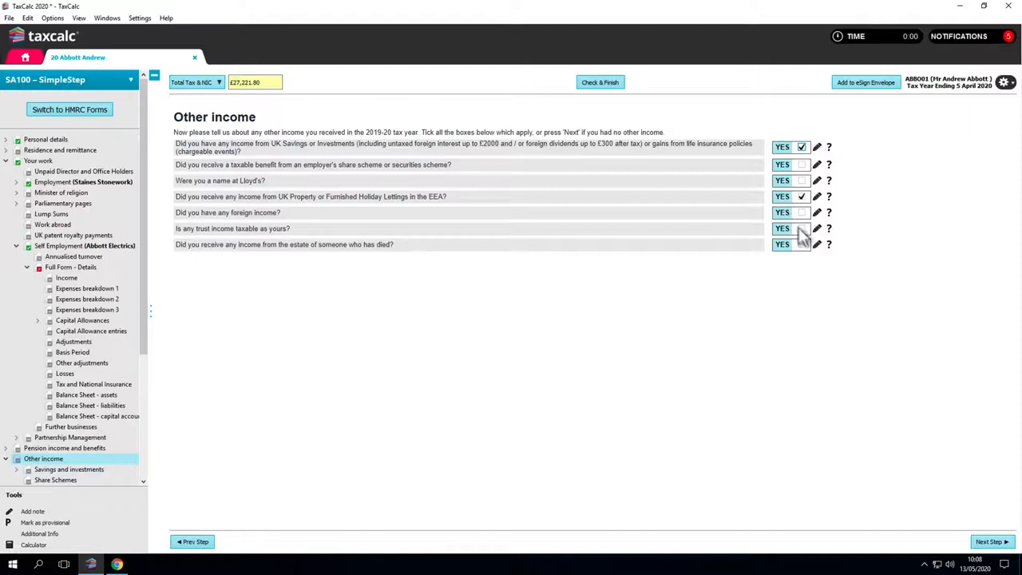
click(989, 542)
click(989, 543)
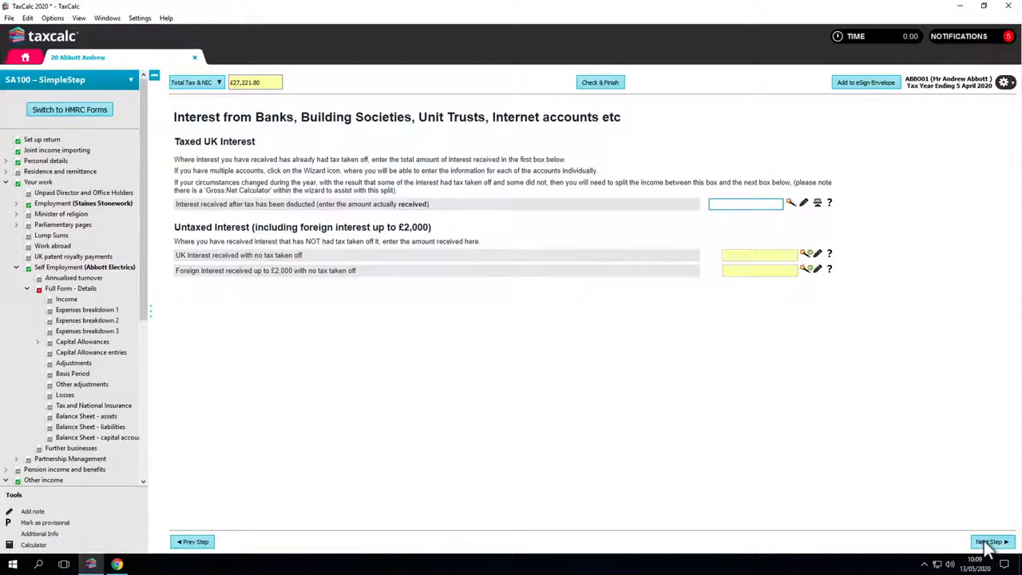
click(790, 202)
text(Savings)
key(Tab)
text(12345678)
key(Tab)
text(36)
key(Tab)
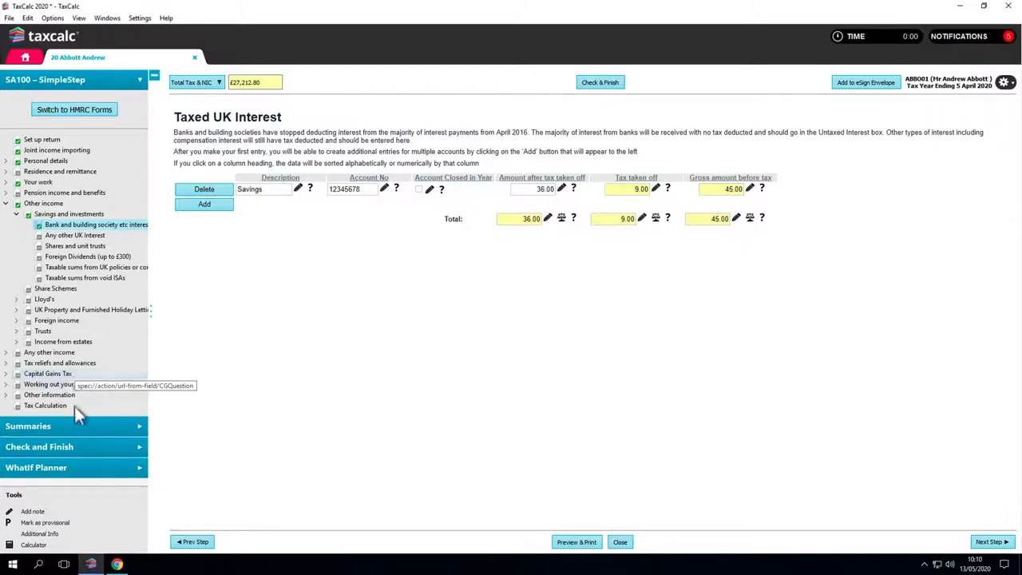
- Check the return for errors, resolve the missing business description by entering Electrics, and run the check again
click(74, 449)
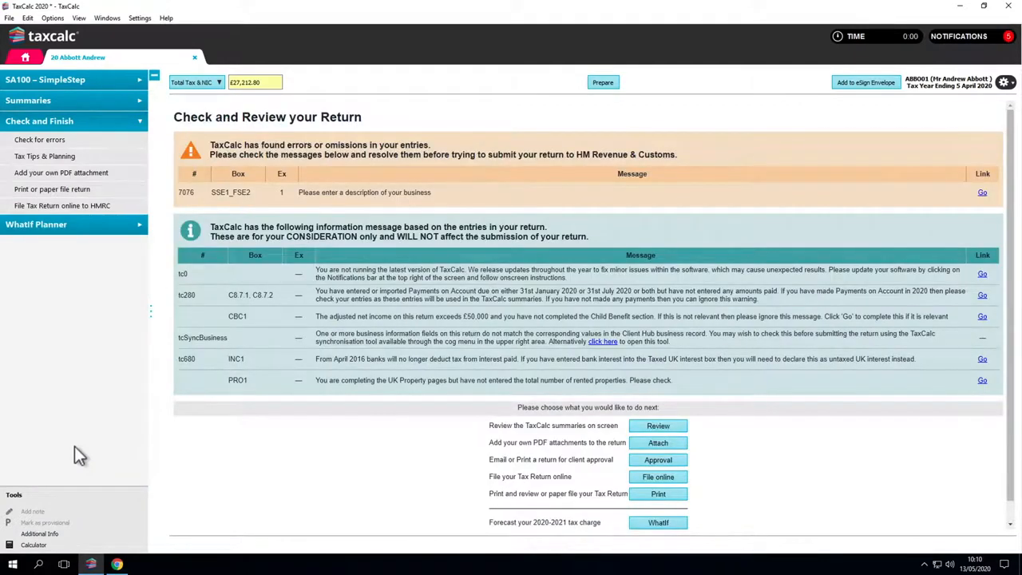
click(981, 194)
text(Electrics)
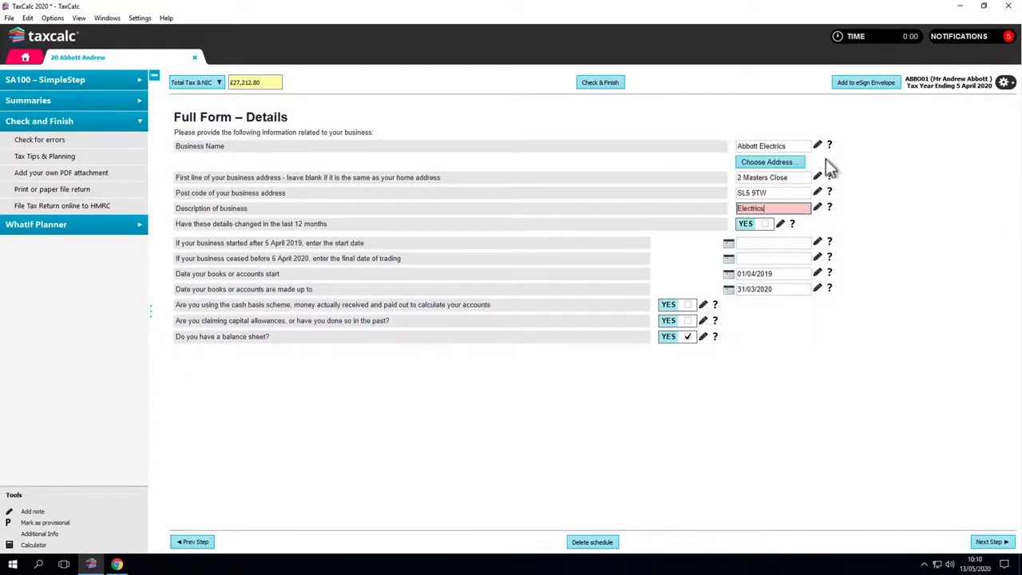
click(619, 83)
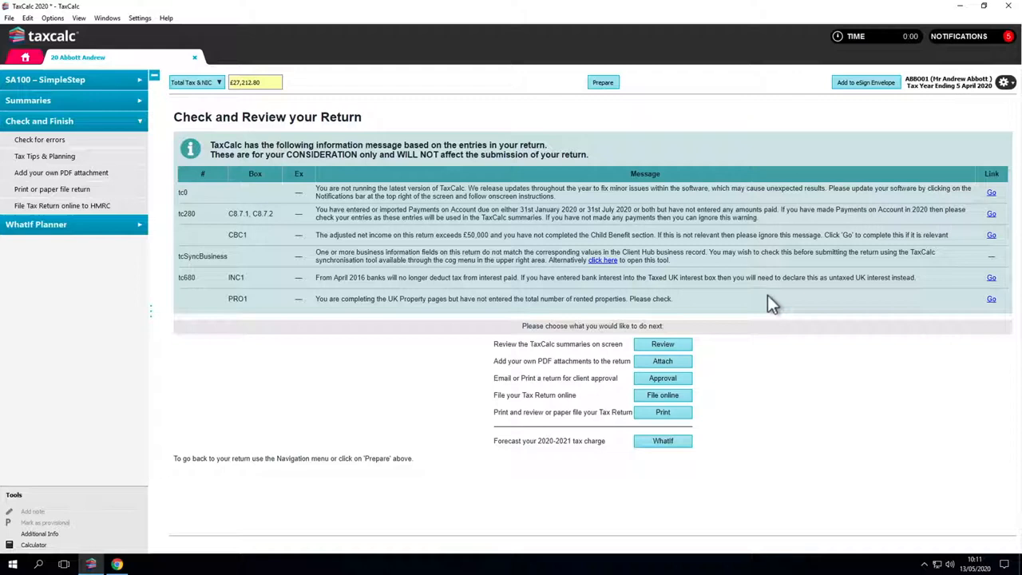
- Resolve the UK property message by setting the number of properties rented out to 1, and recheck the return
click(991, 300)
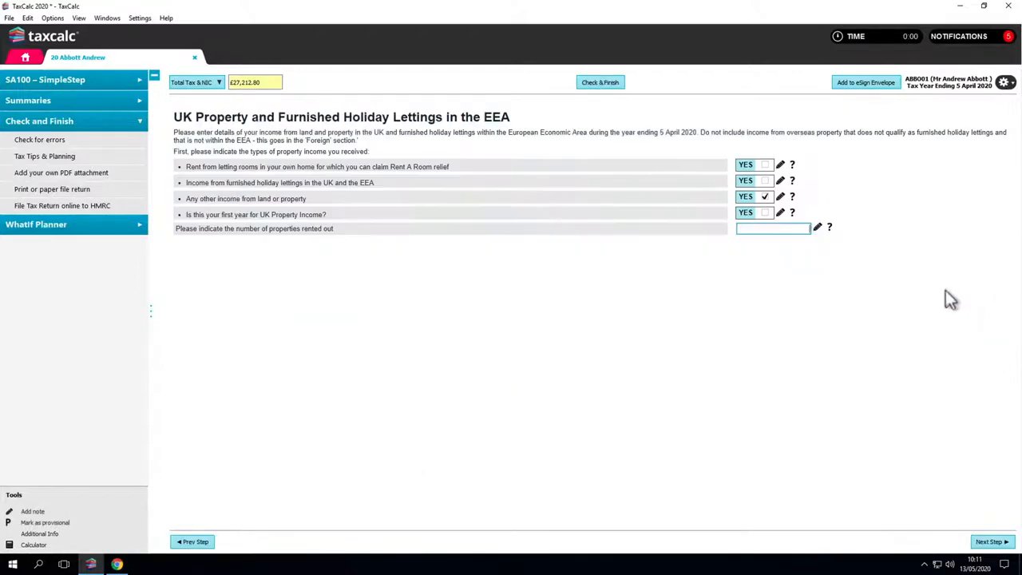
text(1)
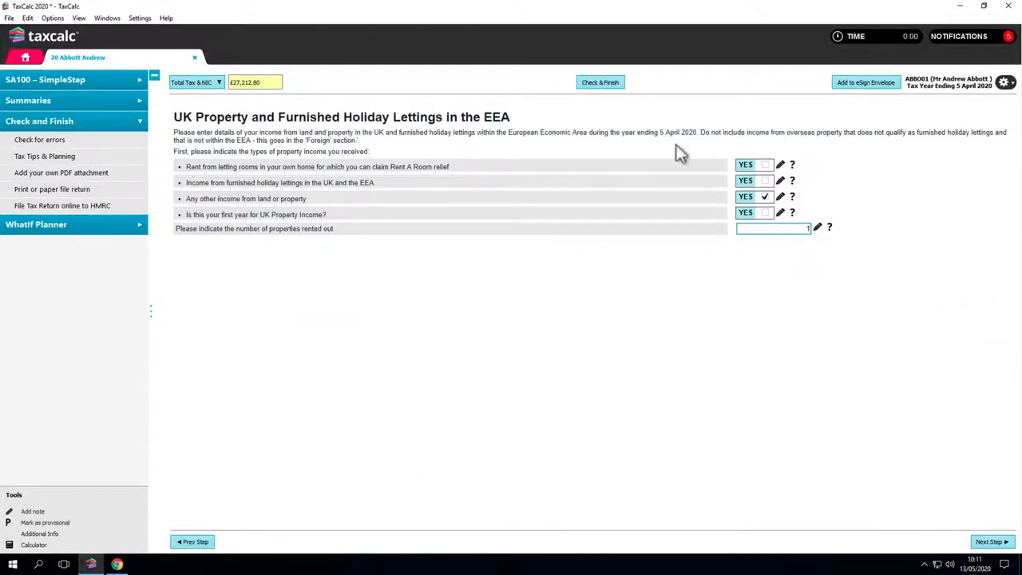
click(600, 83)
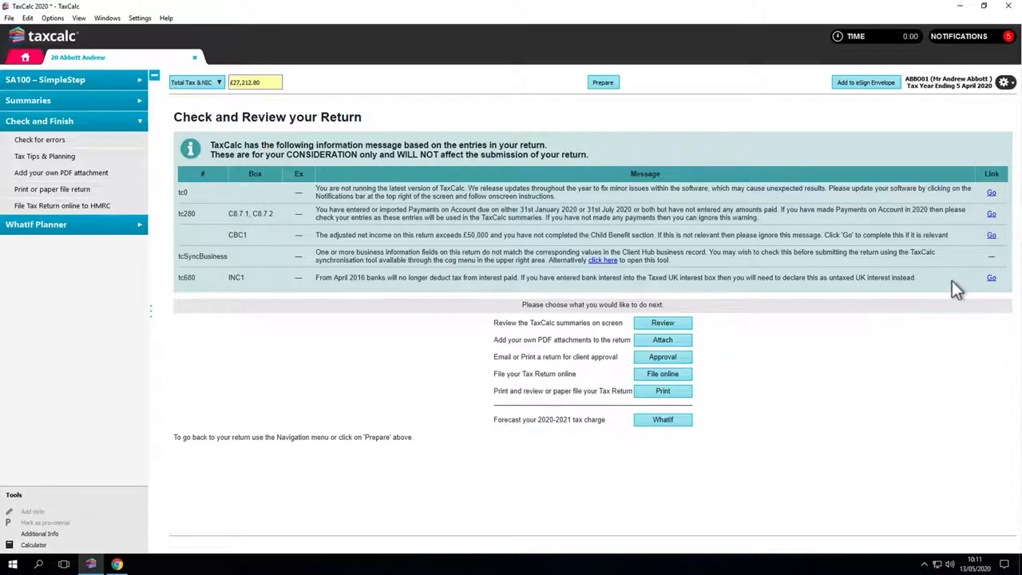
- Review the SA302, Tax Payment/Repayment, Self Employment and Employment summaries of the return
click(126, 101)
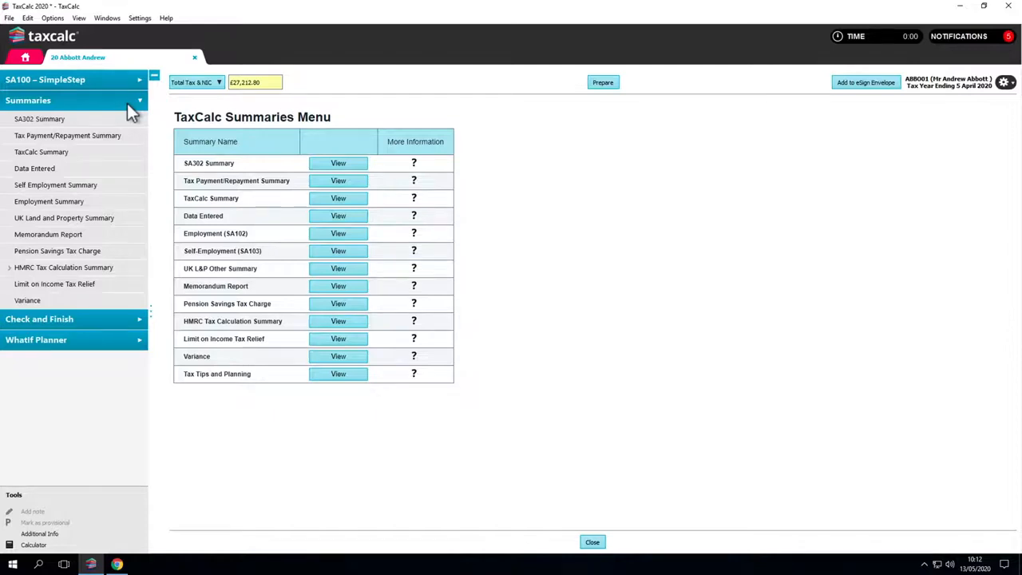
click(125, 119)
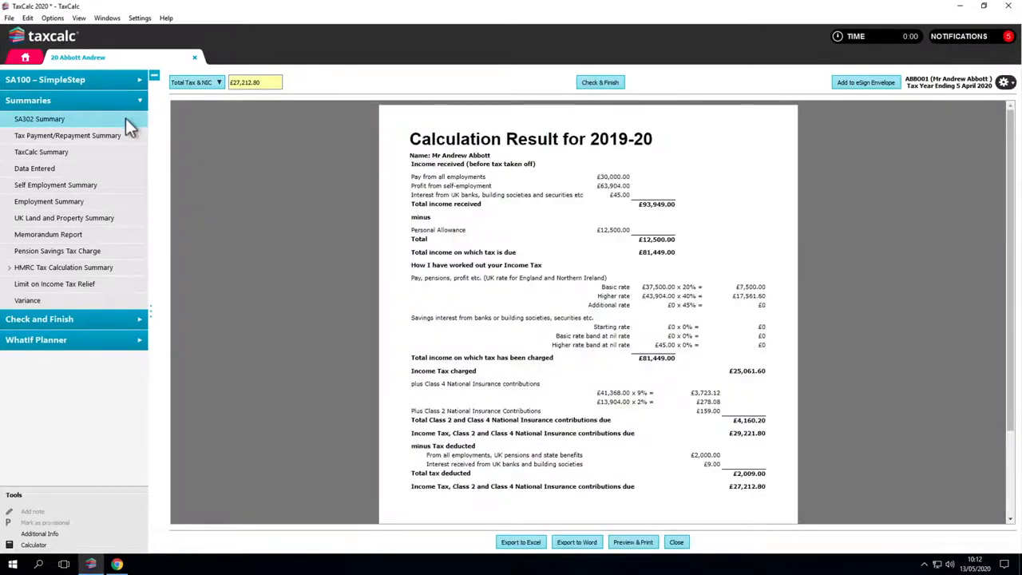
click(125, 135)
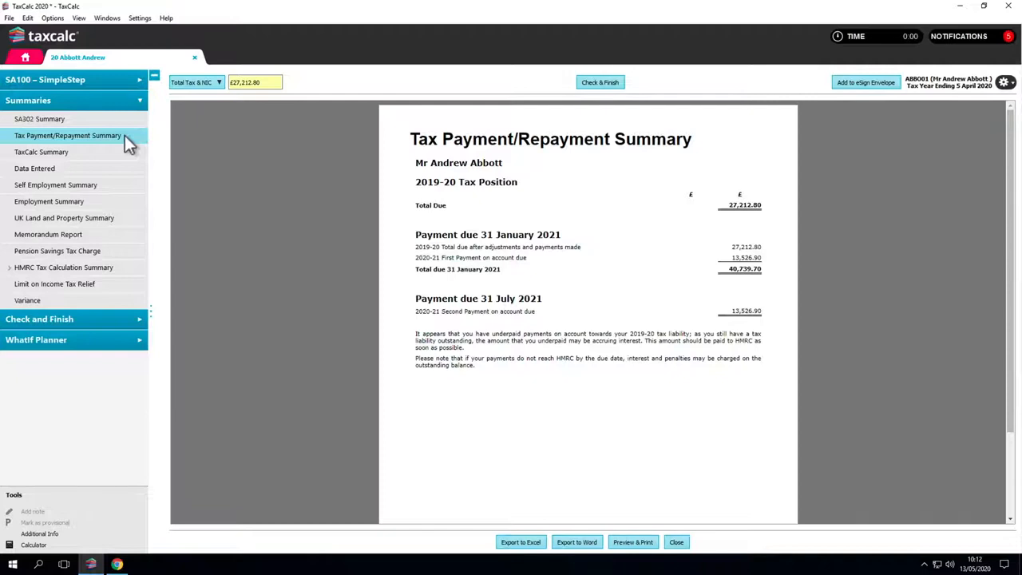
click(120, 183)
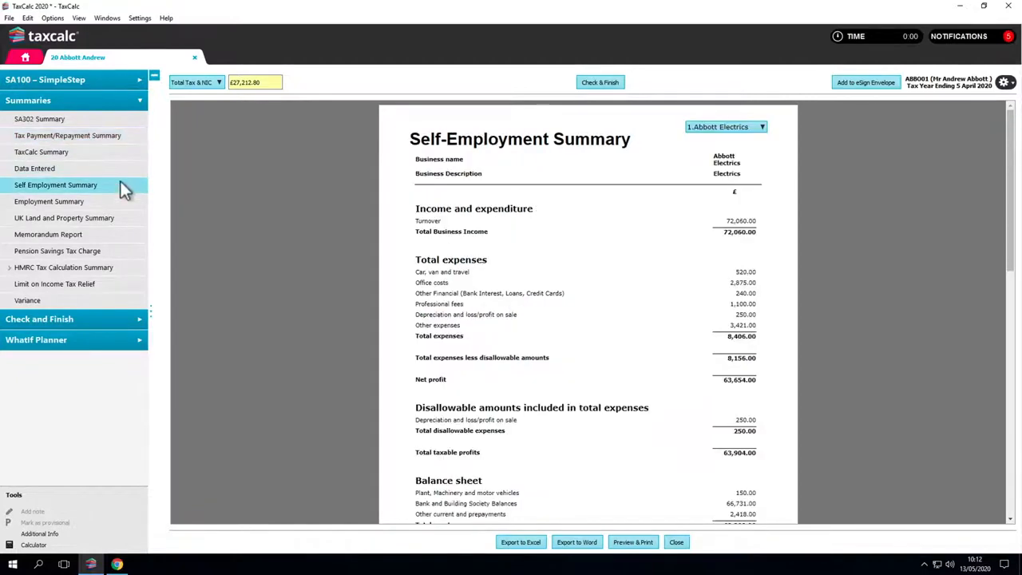
click(117, 201)
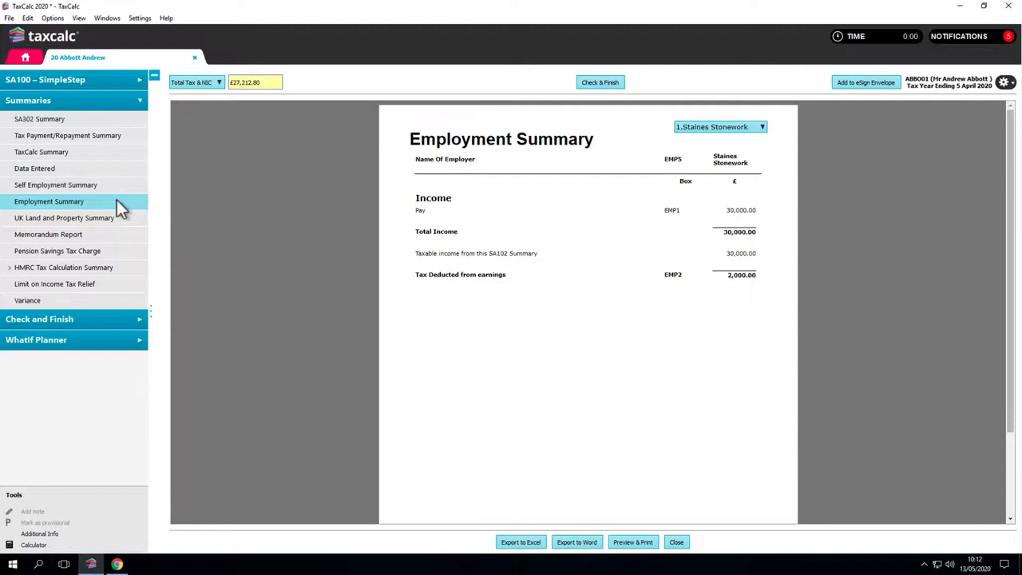
- Examine the tax tips and planning suggestions for the return, and go back to the error check
click(93, 318)
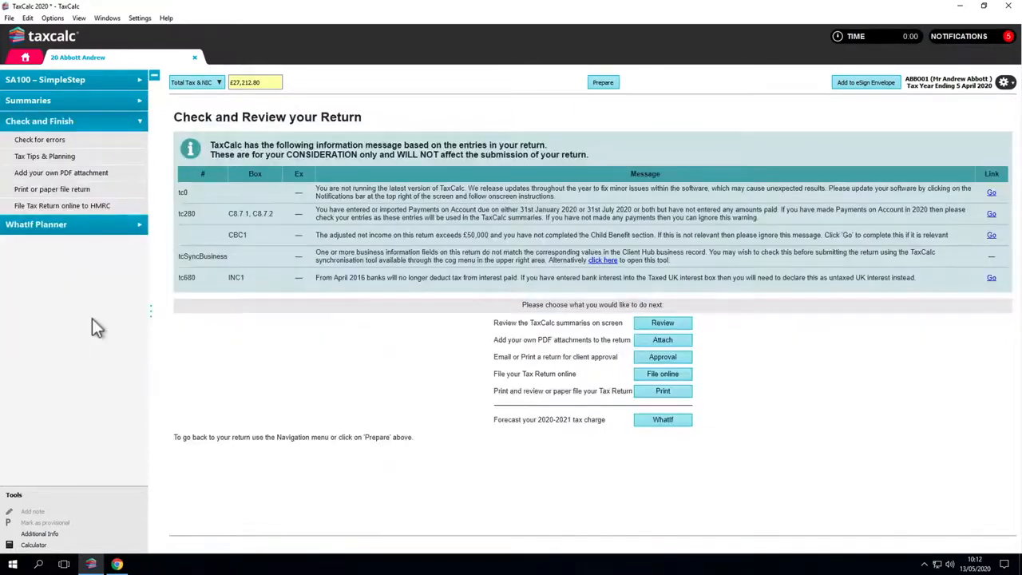
click(90, 159)
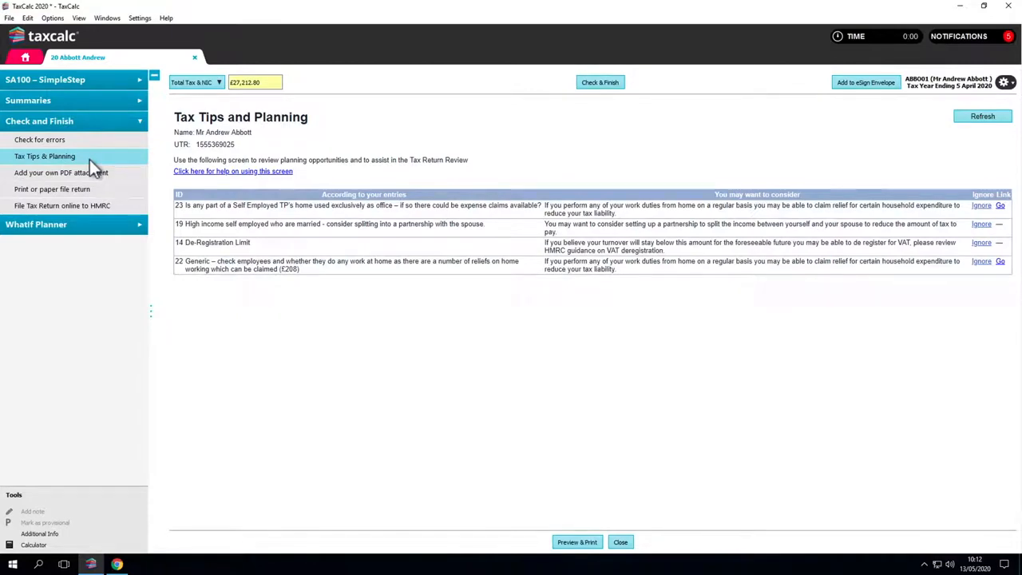
click(90, 140)
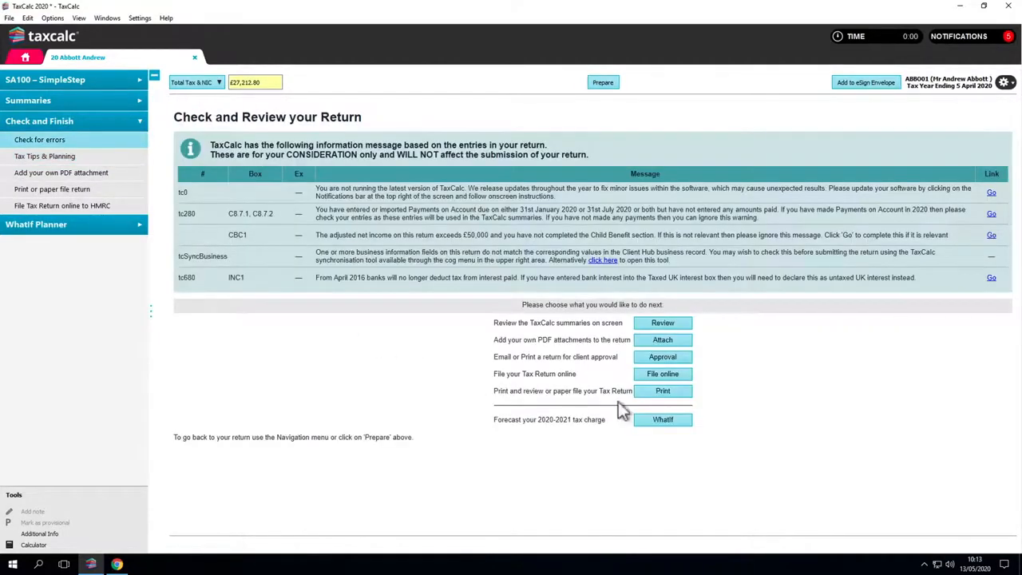
- Start printing the return, mark the HMRC printing statement as read and not to show again, and continue to the printing preferences
click(661, 391)
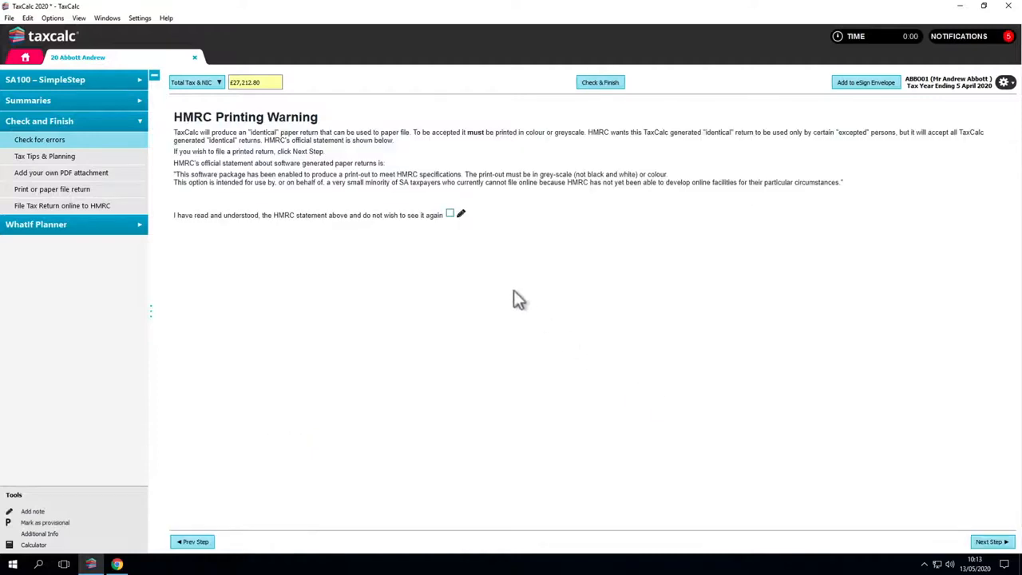
click(450, 215)
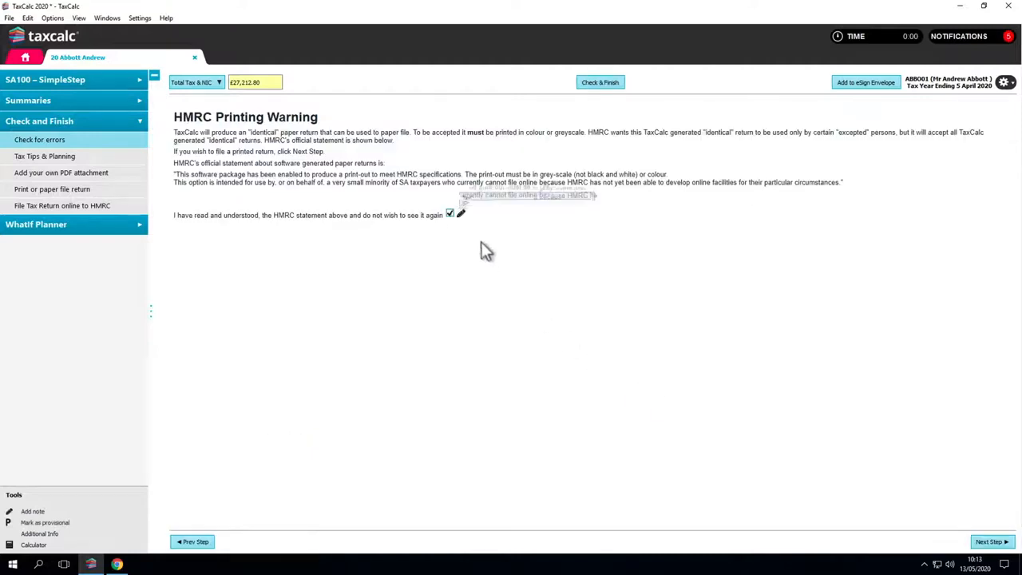
click(989, 543)
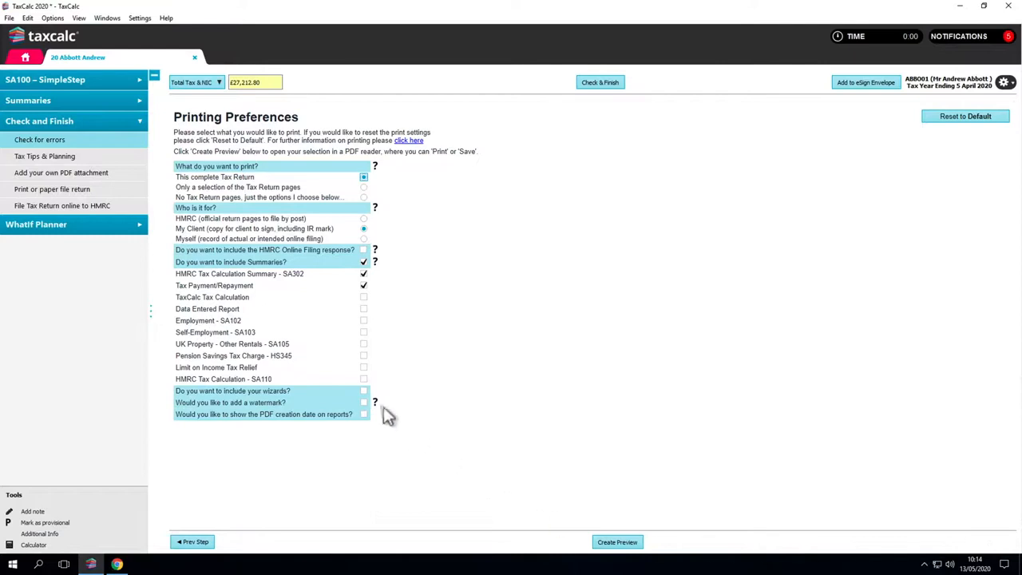
- Include all four wizards in the printout: UK interest and dividend income, tax reliefs, employment benefits and UK other rentals expenses; create the preview
click(364, 391)
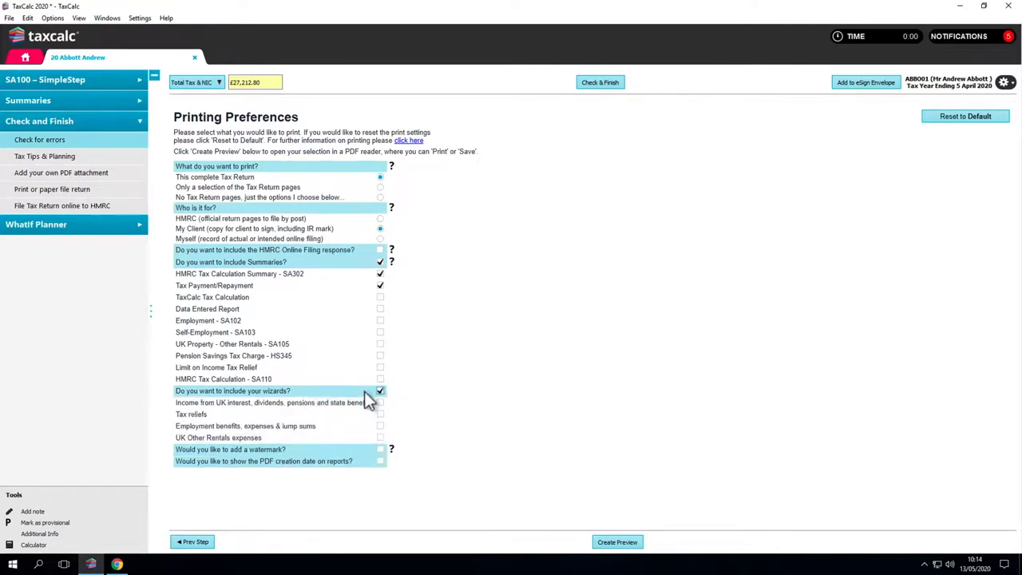
click(380, 403)
click(380, 413)
click(380, 425)
click(381, 437)
click(611, 542)
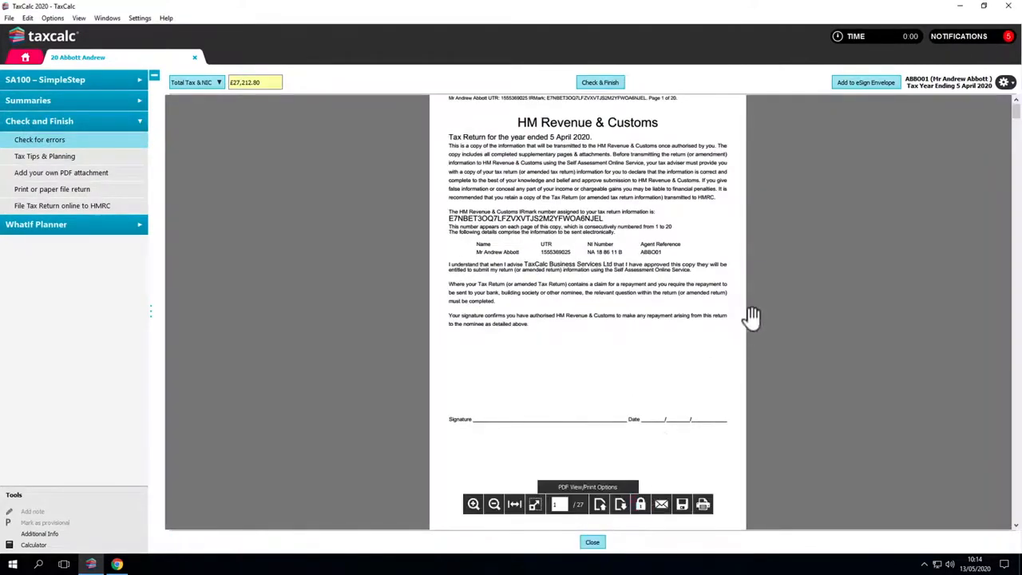
- Look through the preview's return pages, tax calculation, payment summary and wizard pages, and return to Check and Finish
scroll(751, 317, down, 15)
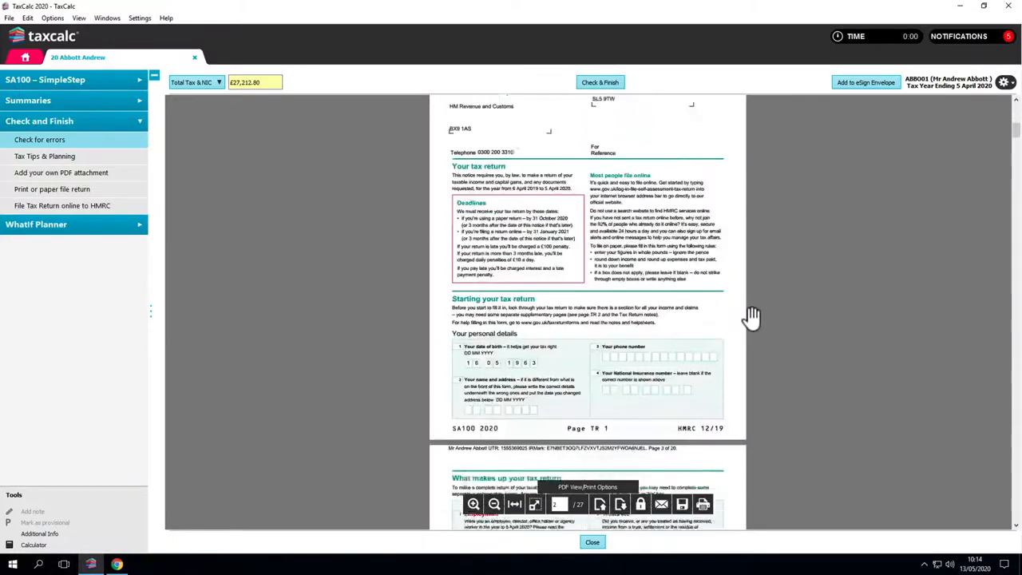
scroll(752, 317, down, 20)
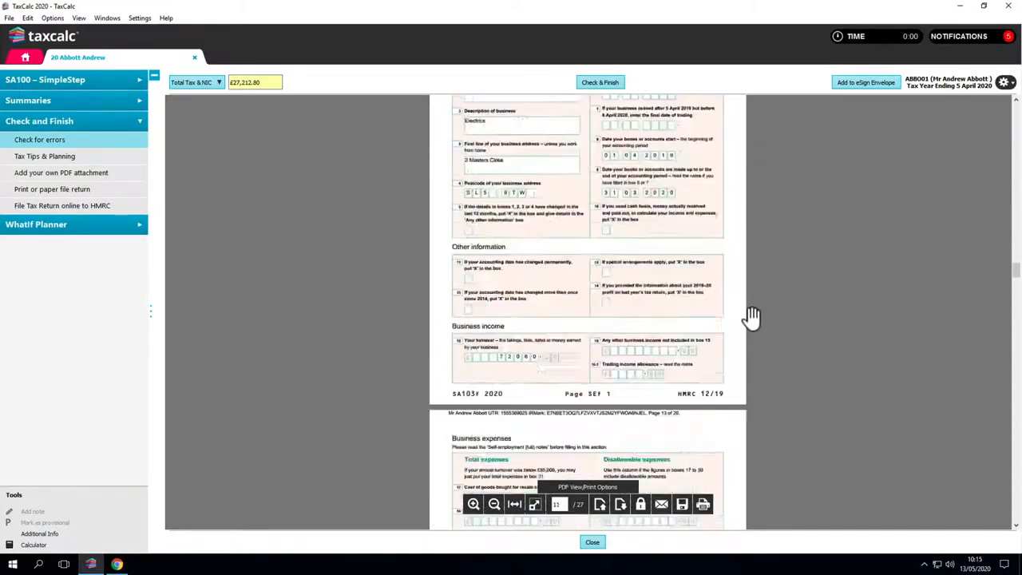
scroll(751, 317, down, 15)
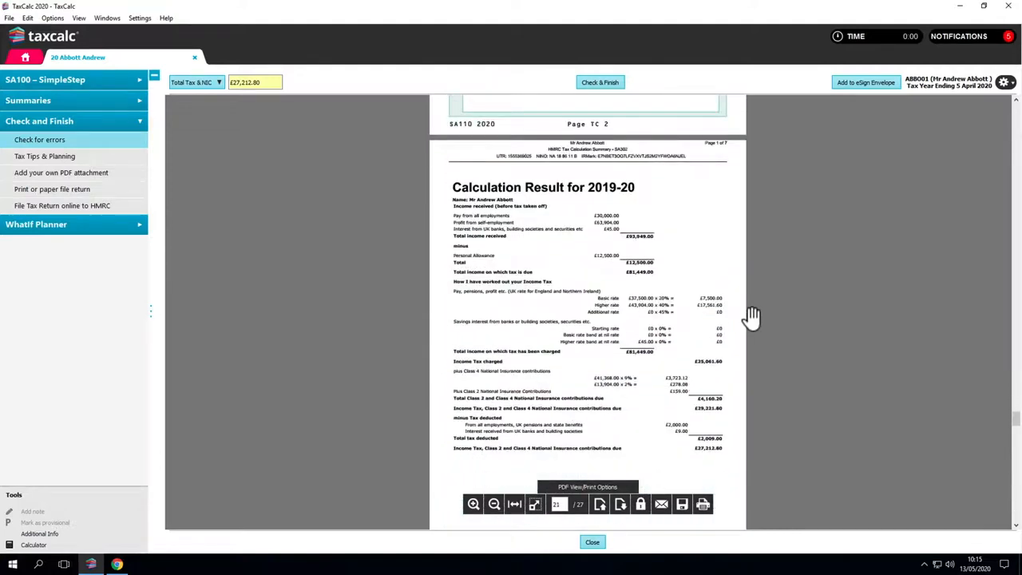
scroll(752, 317, down, 4)
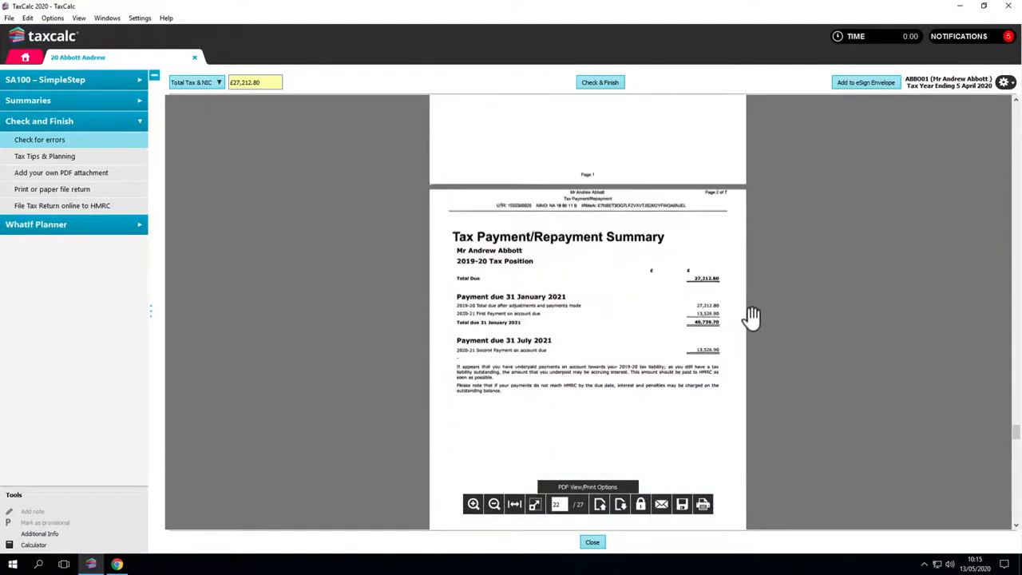
scroll(752, 317, down, 5)
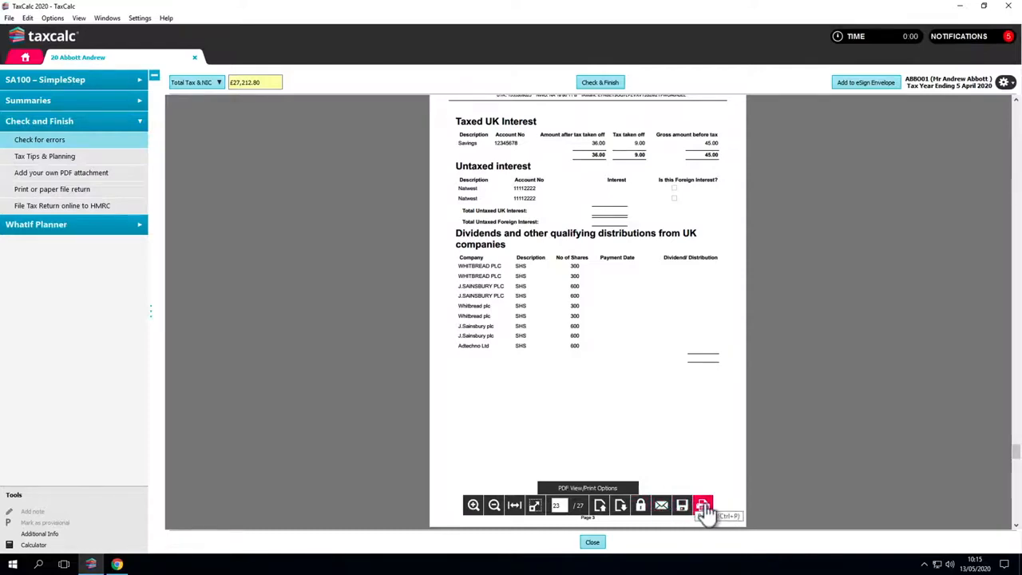
click(600, 85)
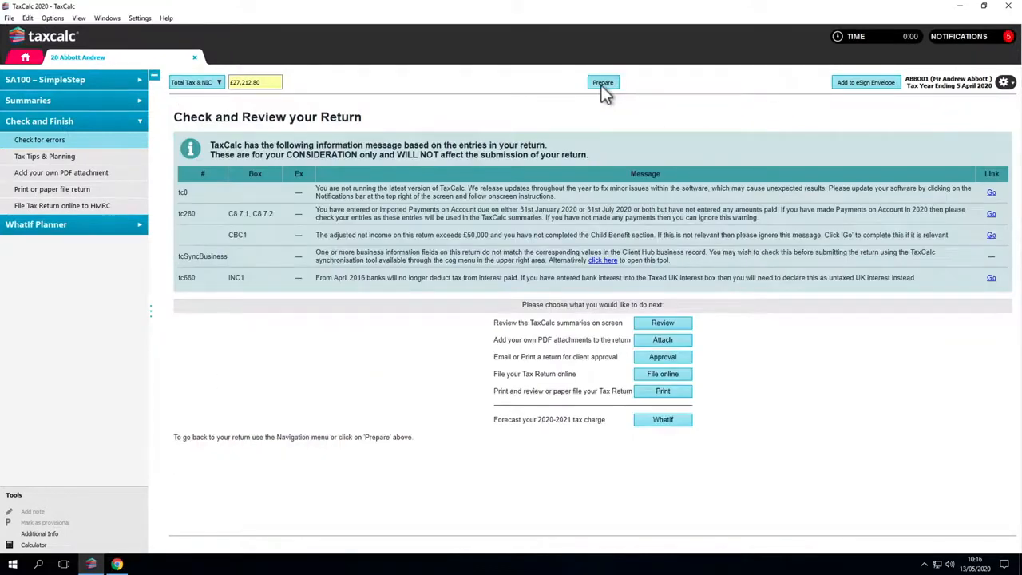
- File the return online to HMRC as a test submission with the firm's gateway credentials, and close the submission log
click(652, 374)
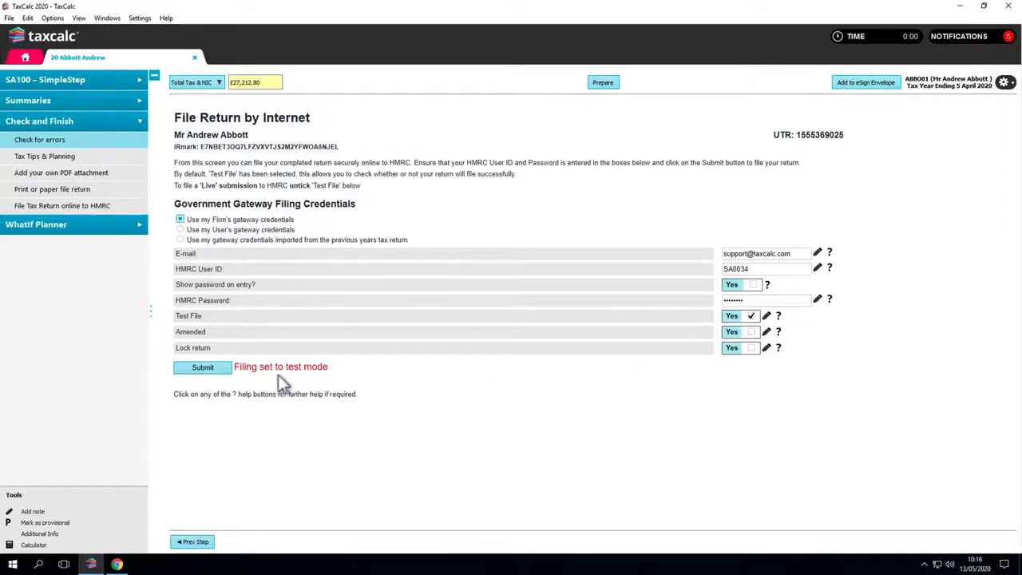
click(223, 372)
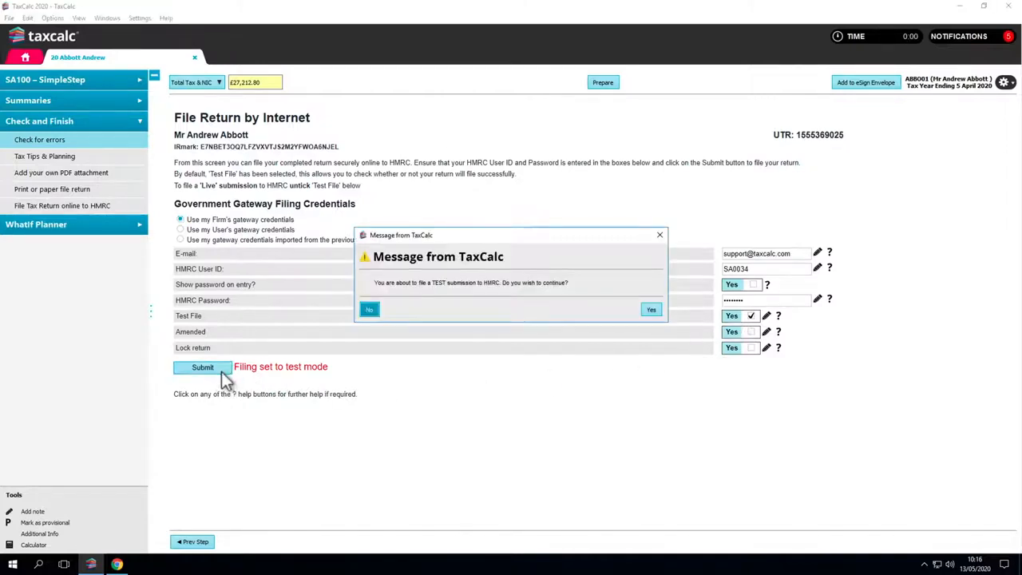
click(649, 310)
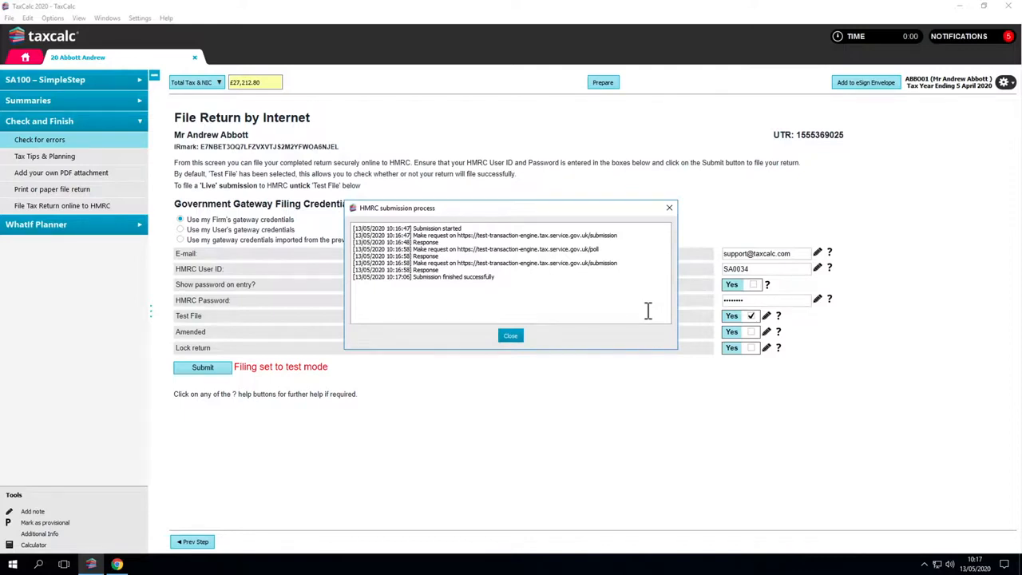
click(516, 336)
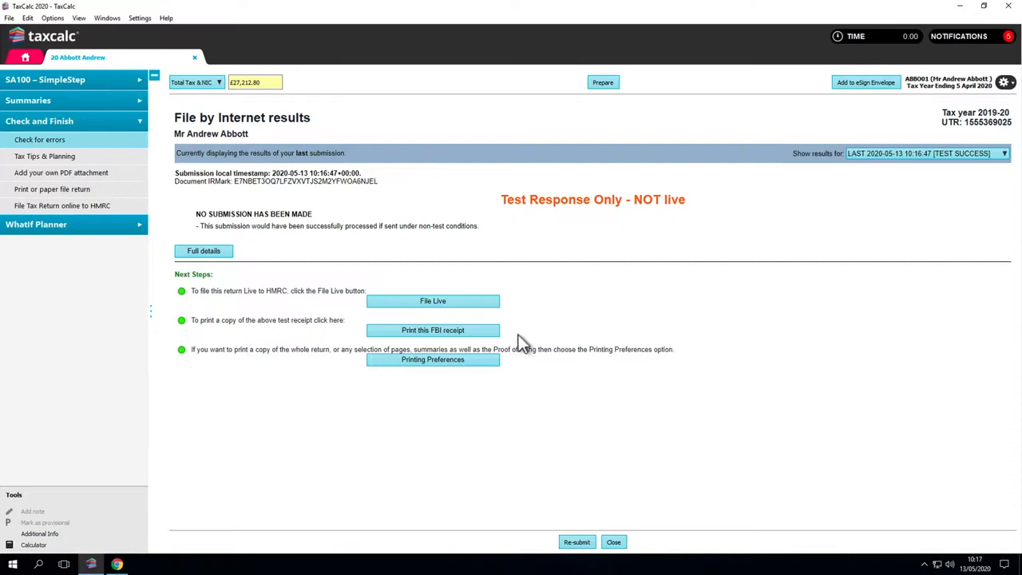
- File the return live to HMRC with the firm's gateway credentials, and close the submission log
click(484, 304)
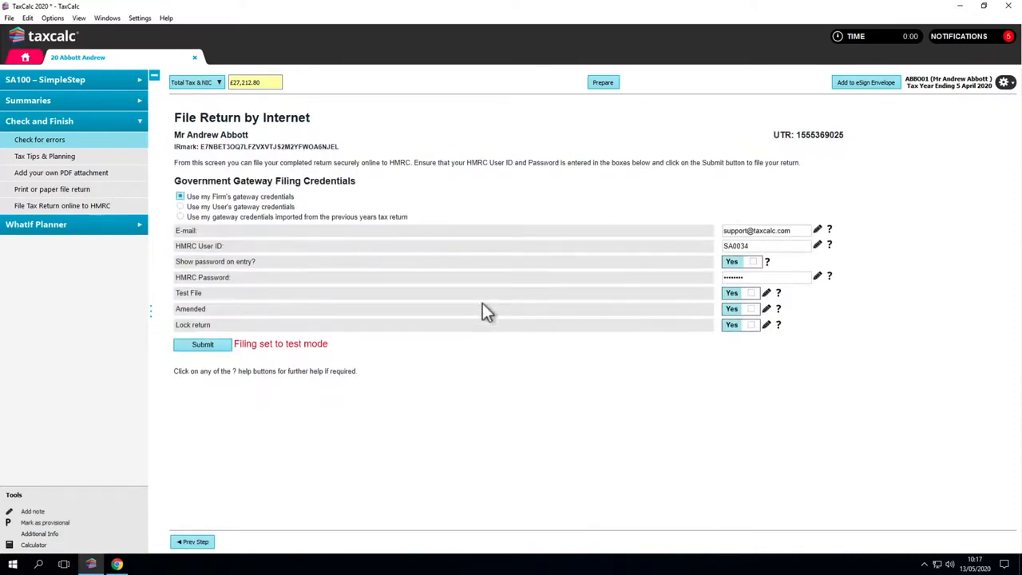
click(223, 352)
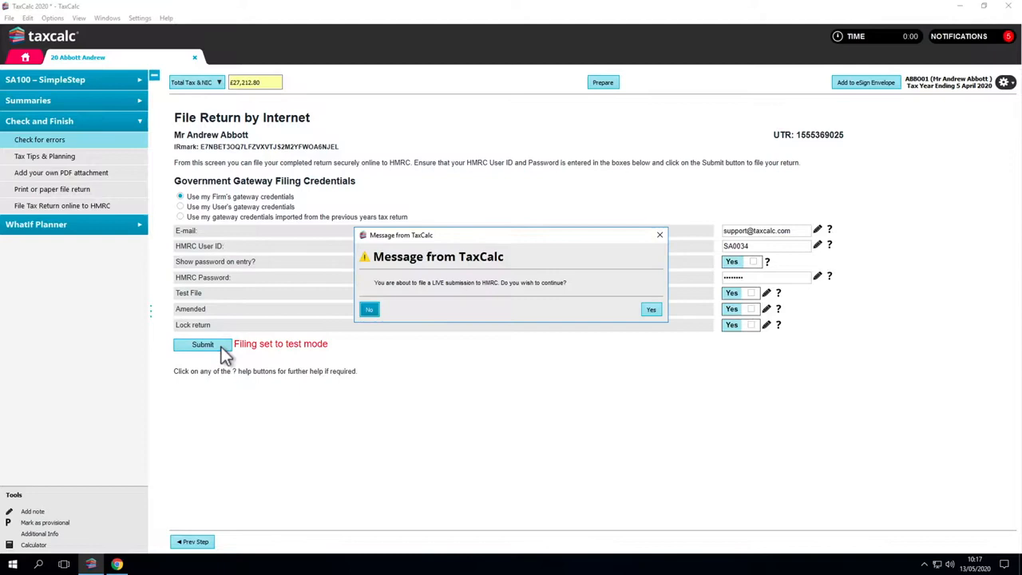
click(651, 310)
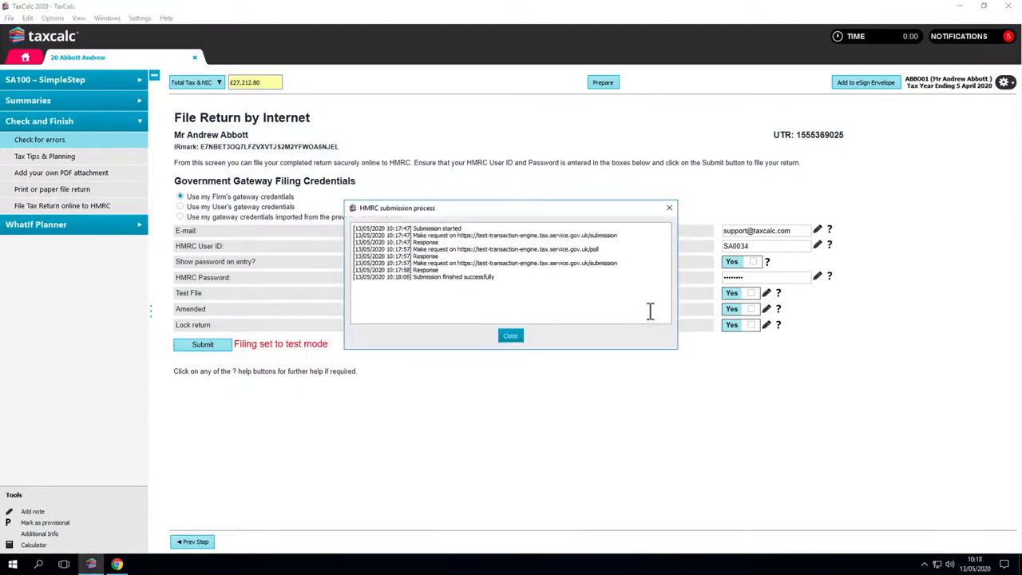
click(516, 337)
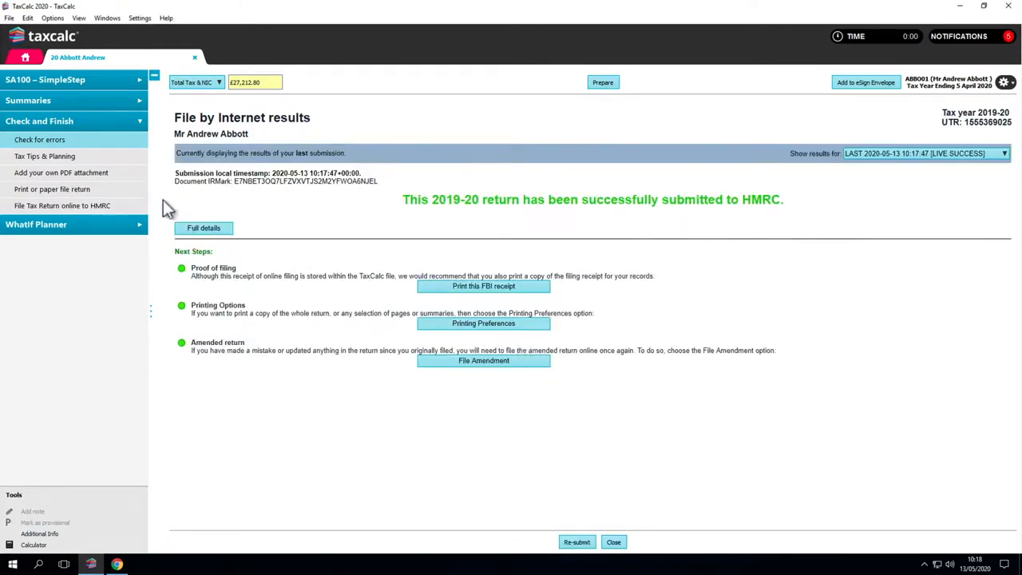
- Open Practice Manager and select the first client in the list to view the 2019/20 tax return status
click(24, 62)
click(242, 135)
click(243, 148)
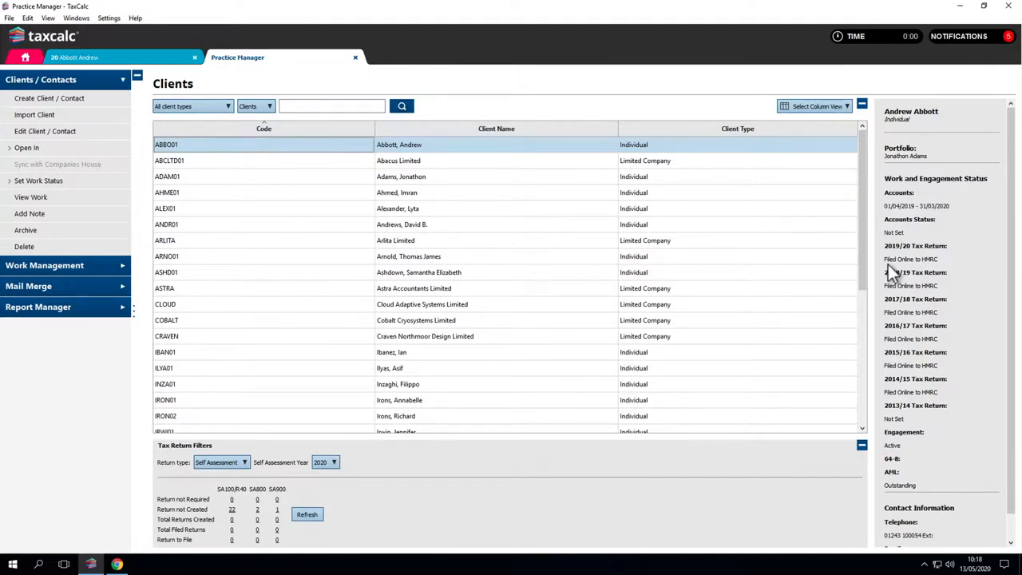
- Run the "Current SA Tax Return work status" report from Report Manager
click(100, 309)
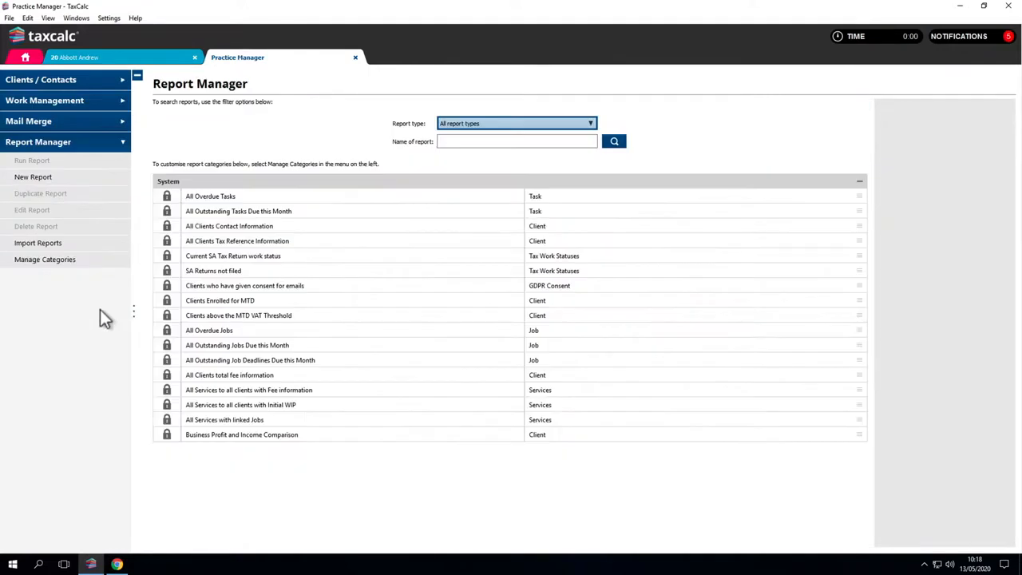
click(209, 257)
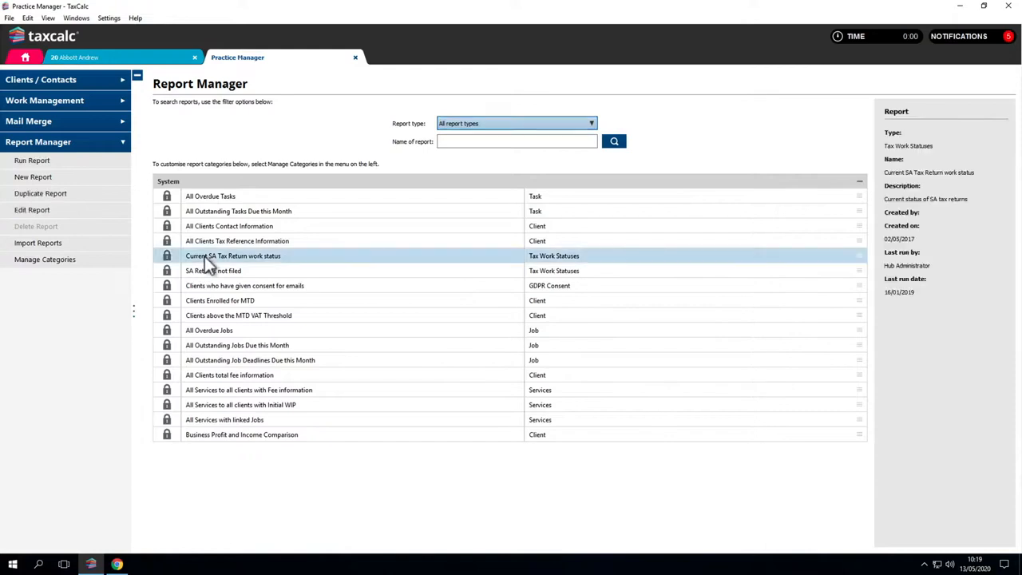
click(111, 163)
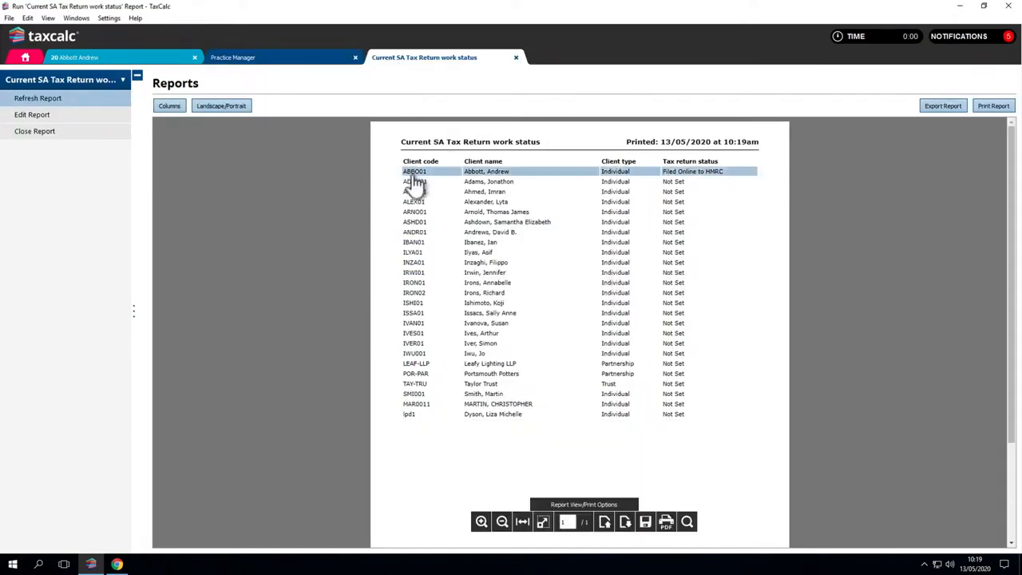